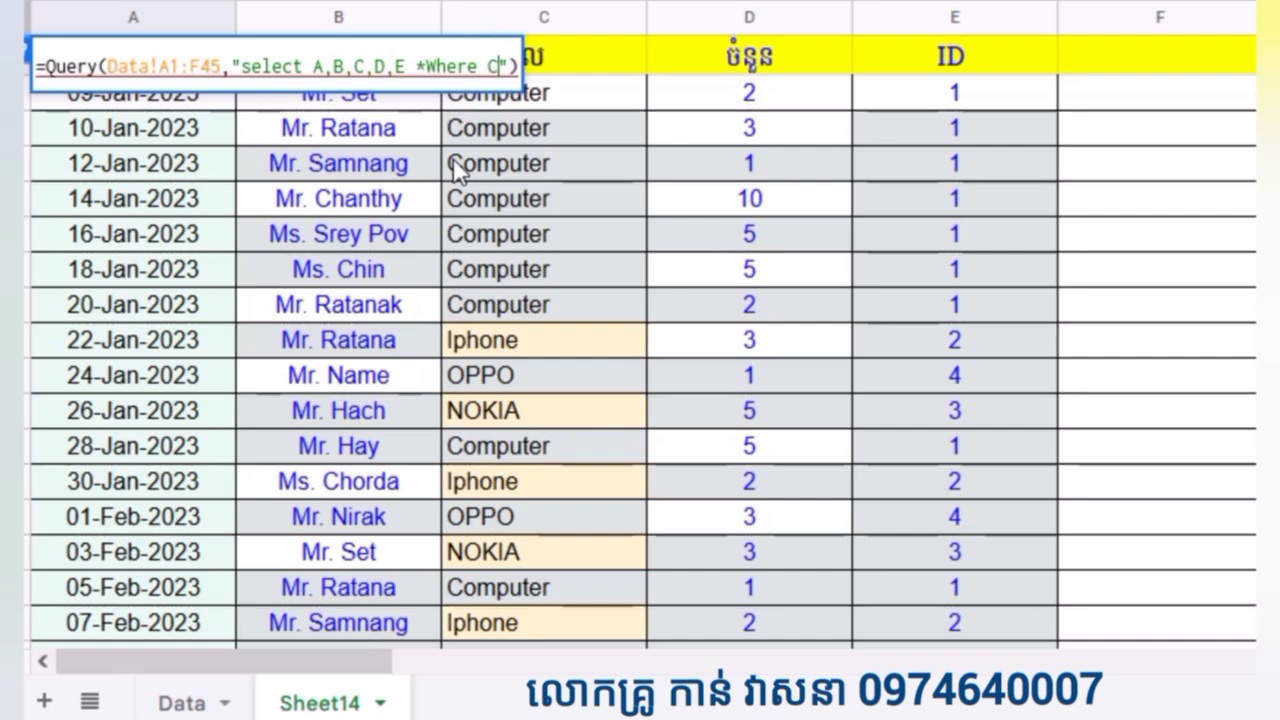
# - Complete the A1 query's Where clause with C='Computer', add 1 as the headers argument, and commit the formula
pyautogui.write('=')
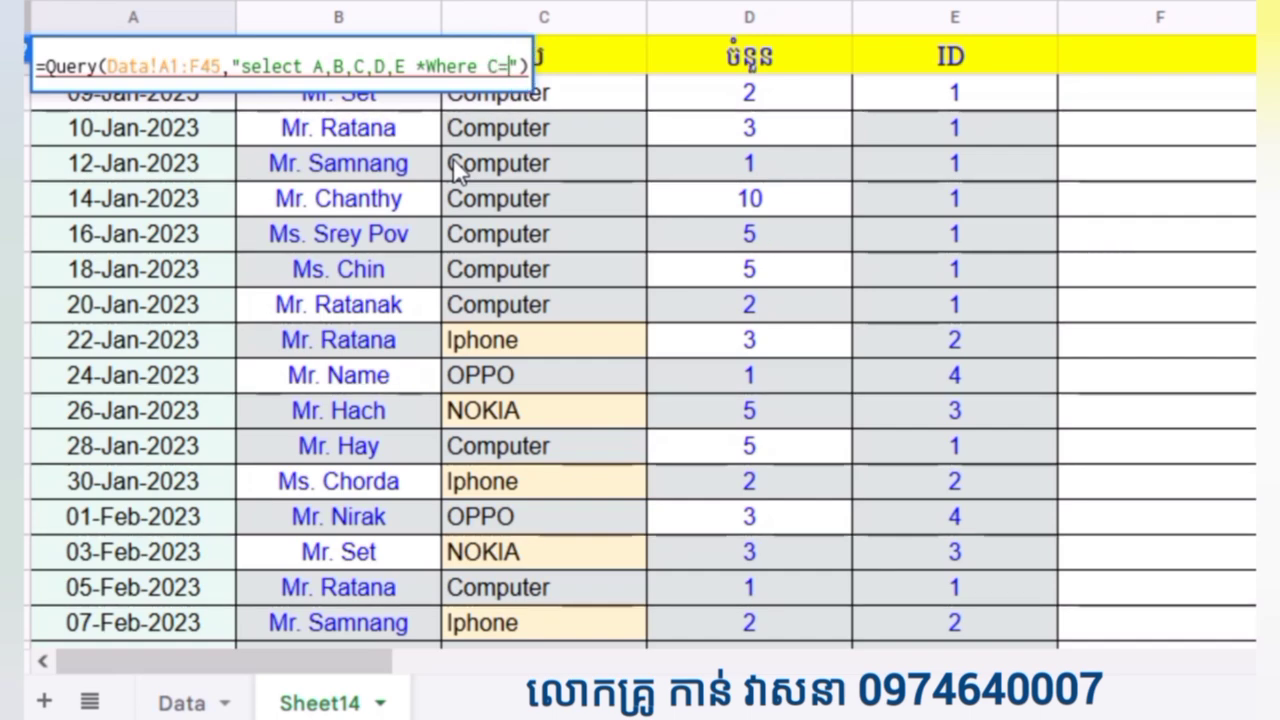
pyautogui.write("'")
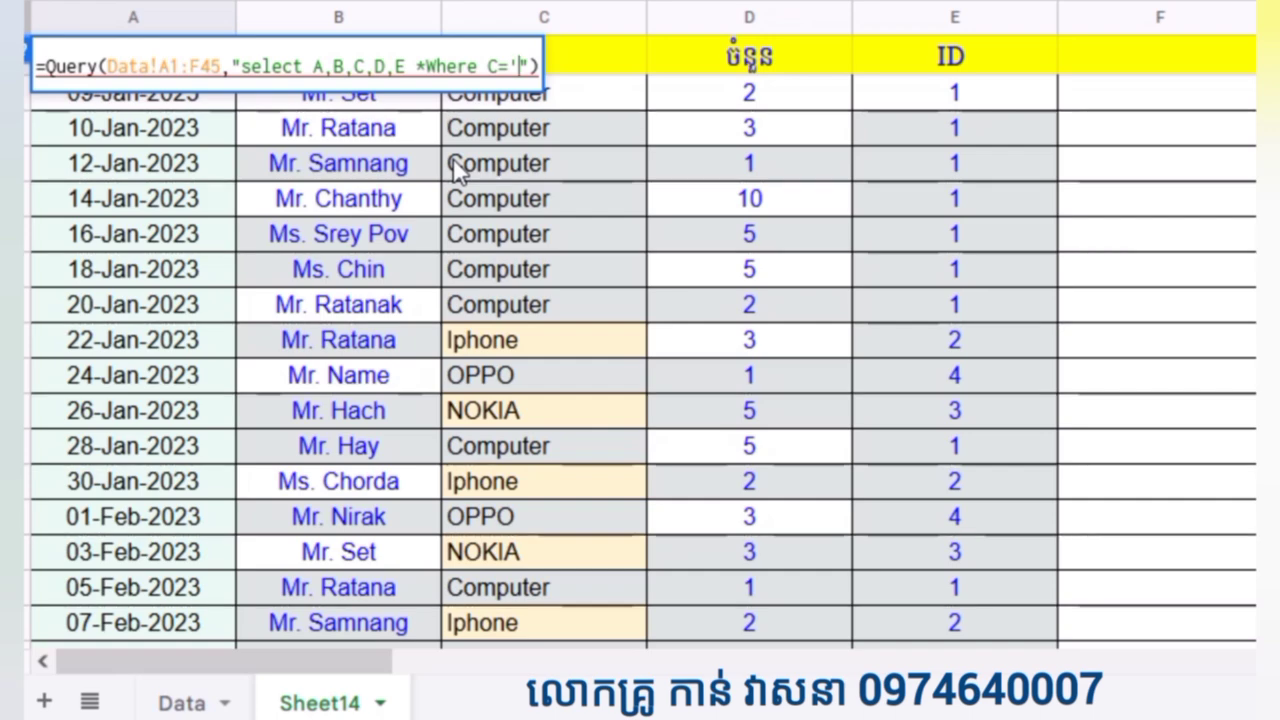
pyautogui.write("Computer'")
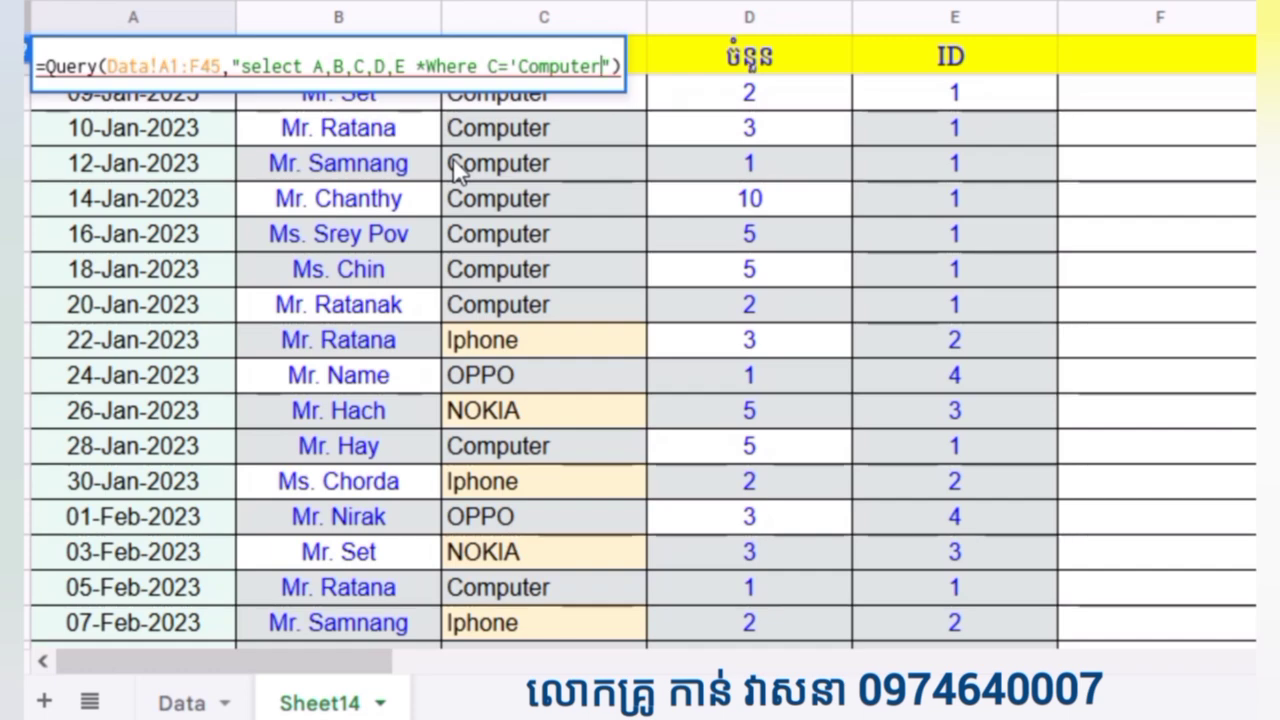
pyautogui.write("'")
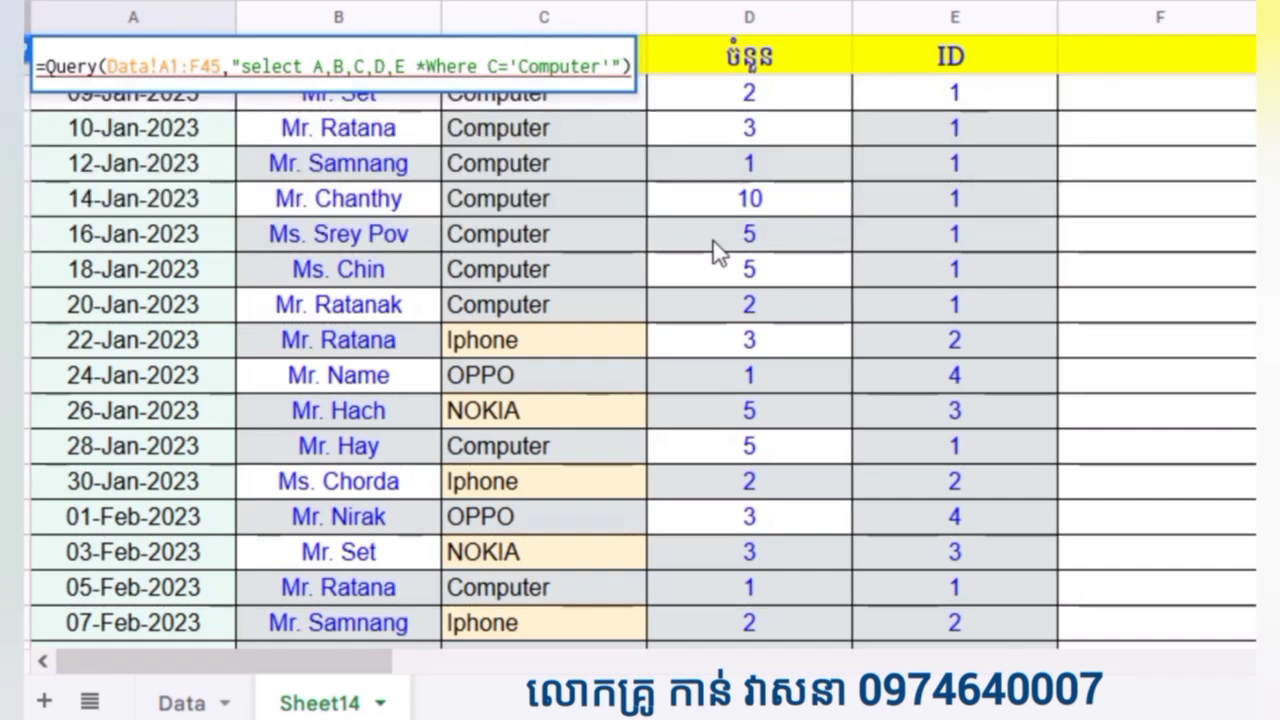
pyautogui.write(', ')
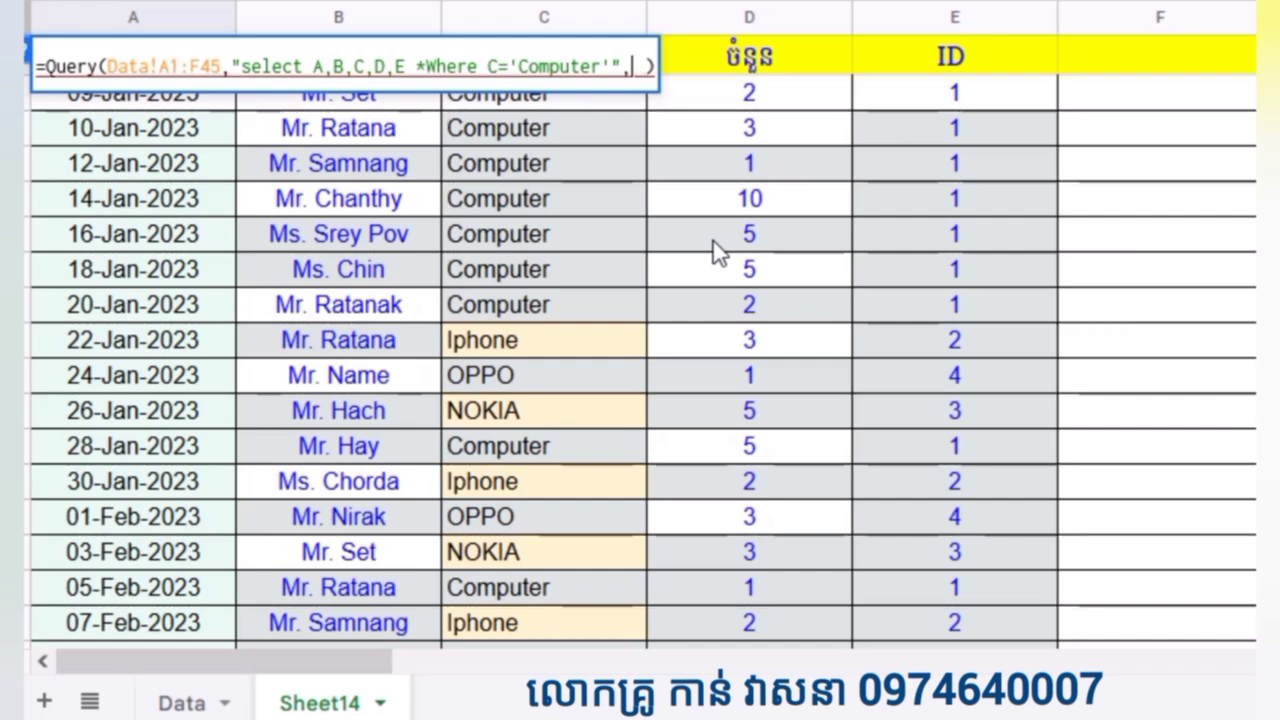
pyautogui.write('1')
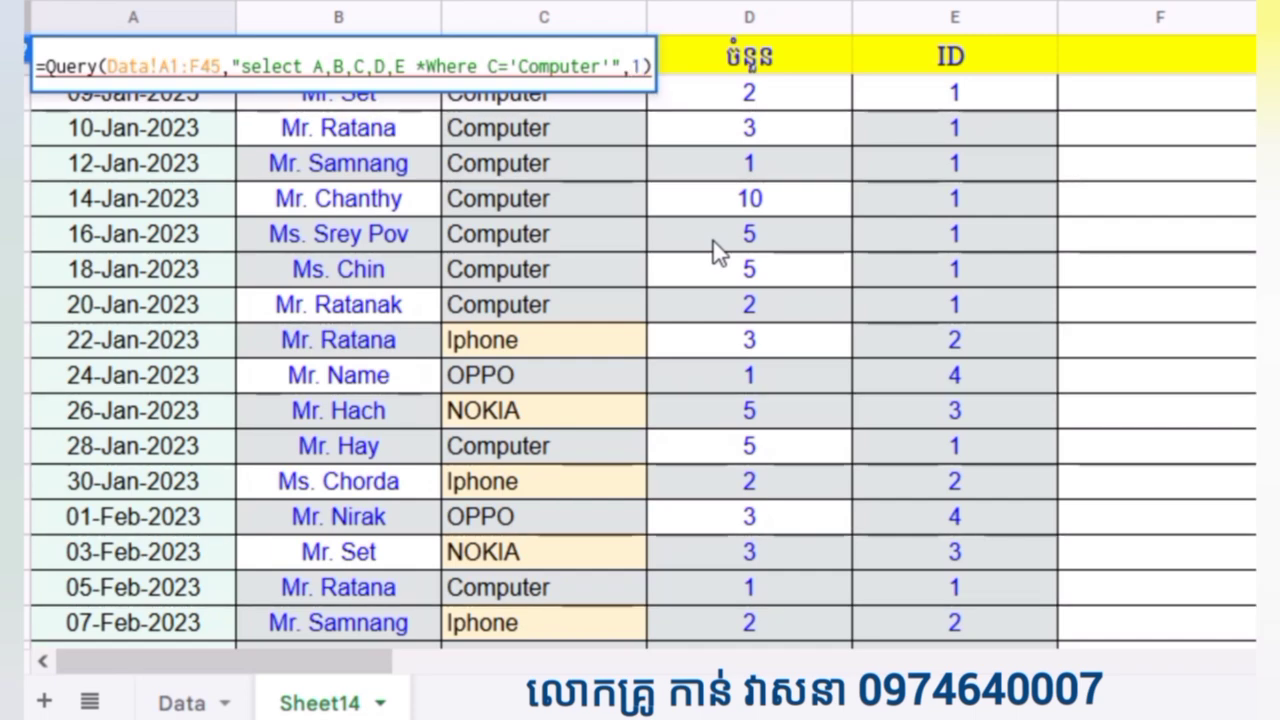
pyautogui.press('Return')
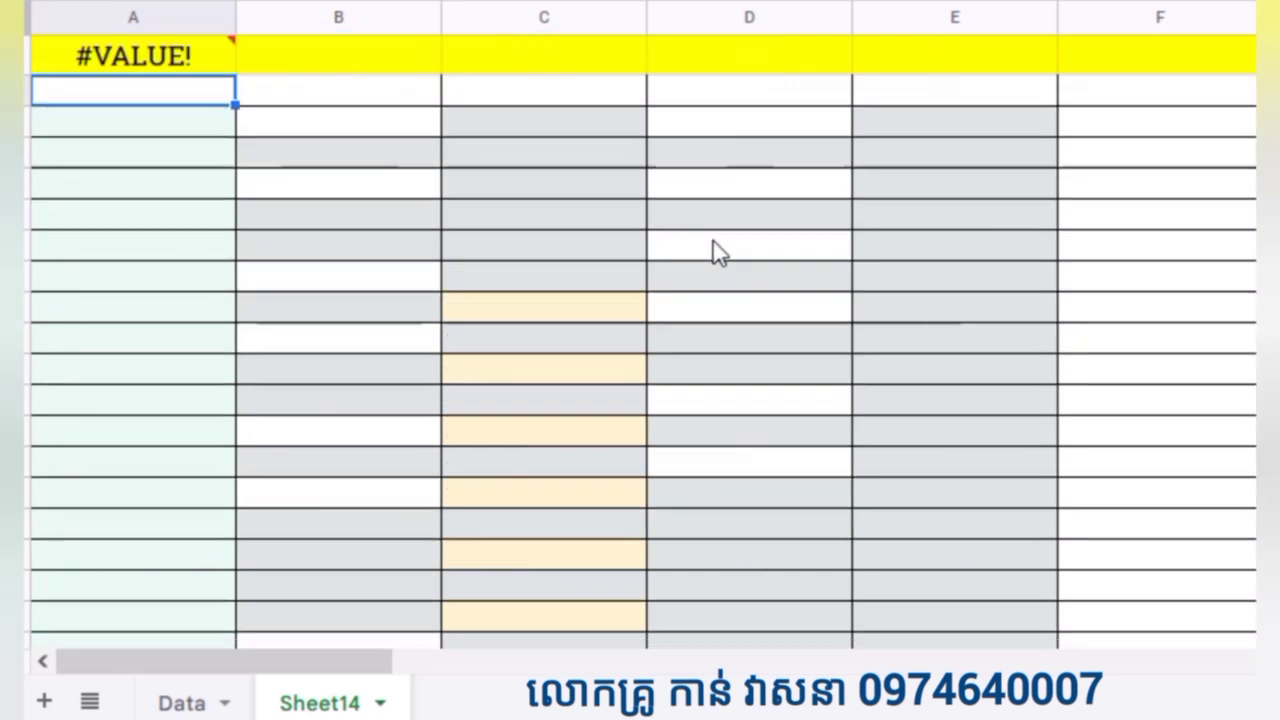
# - Remove the stray asterisk before Where in the A1 query formula and commit it
pyautogui.doubleClick(167, 62)
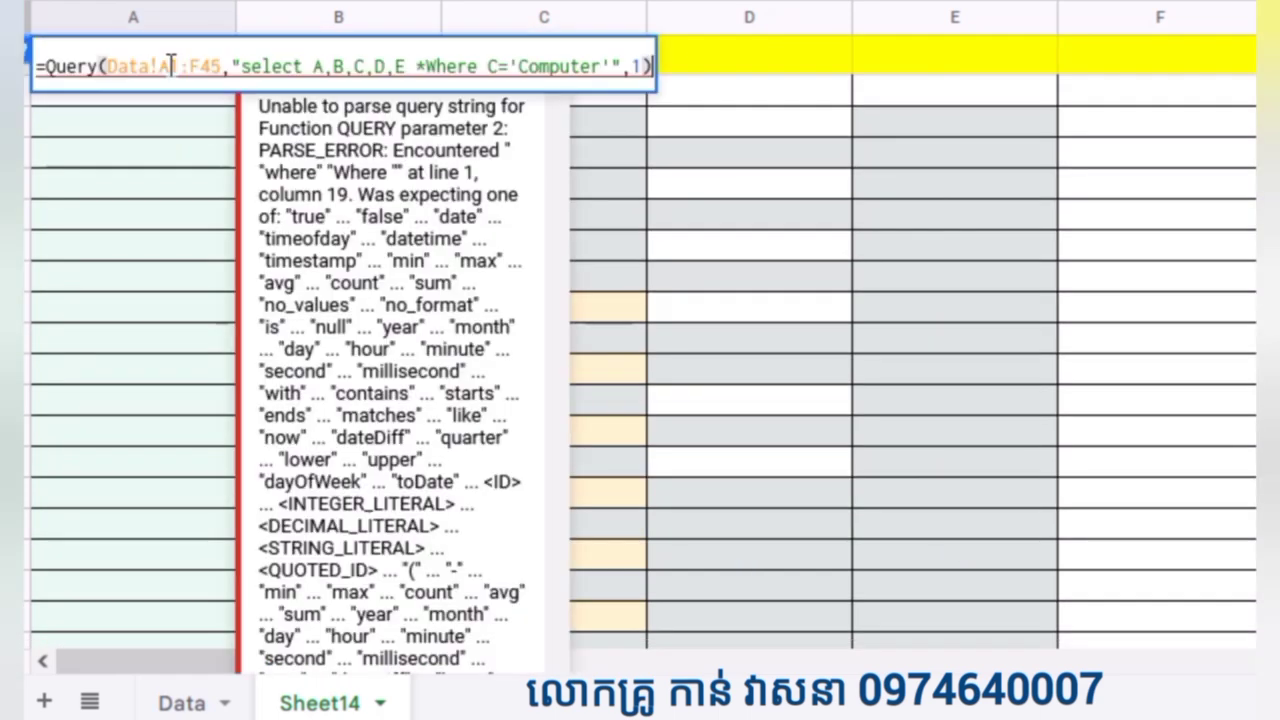
pyautogui.click(622, 66)
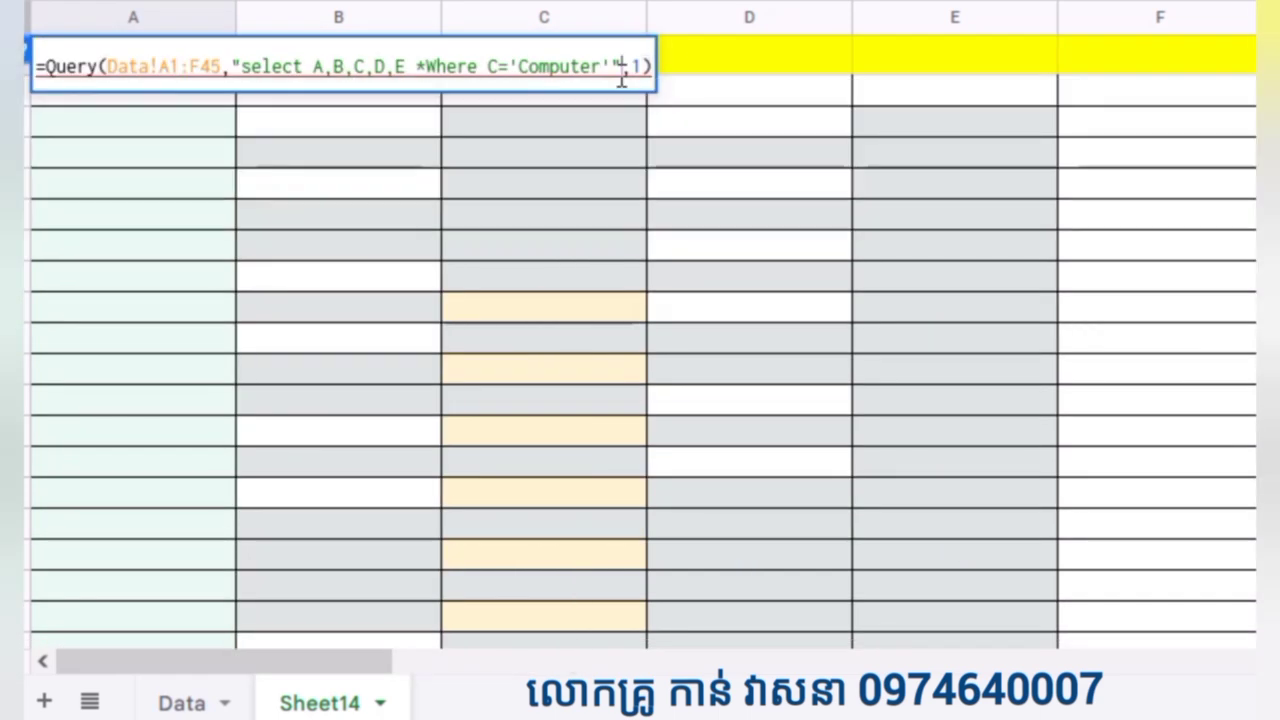
pyautogui.click(426, 66)
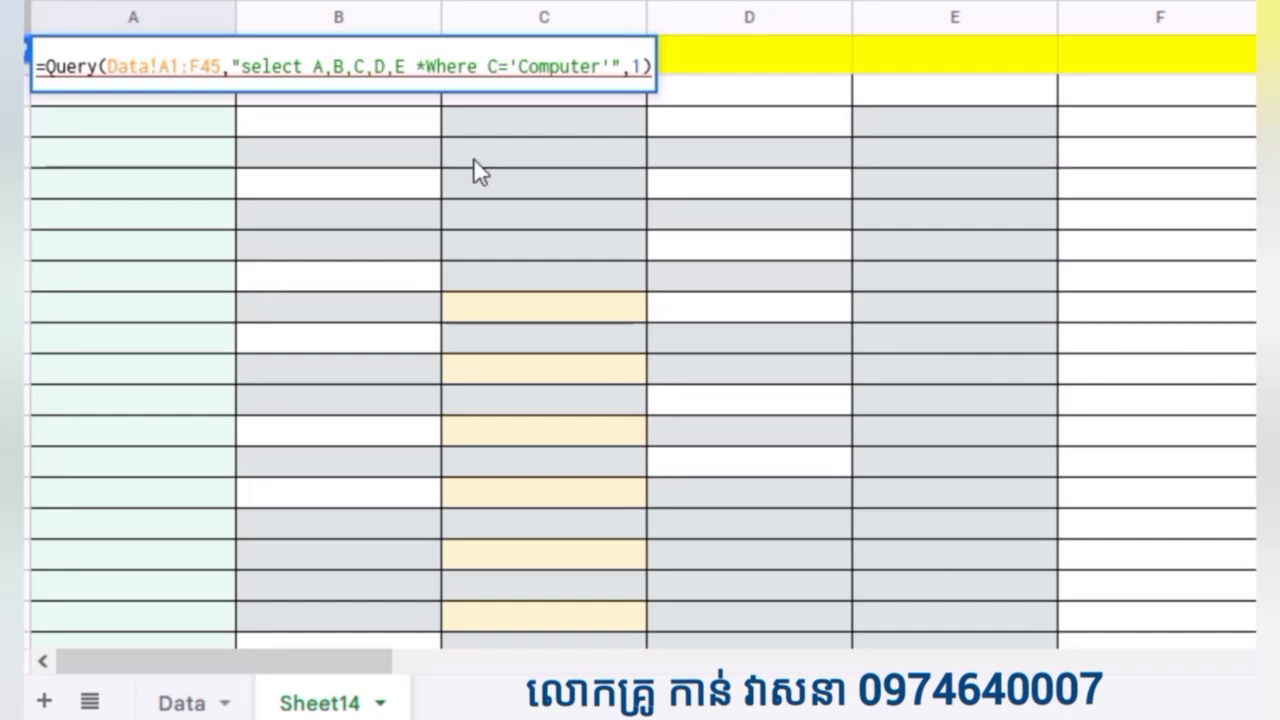
pyautogui.press('BackSpace')
pyautogui.press('Return')
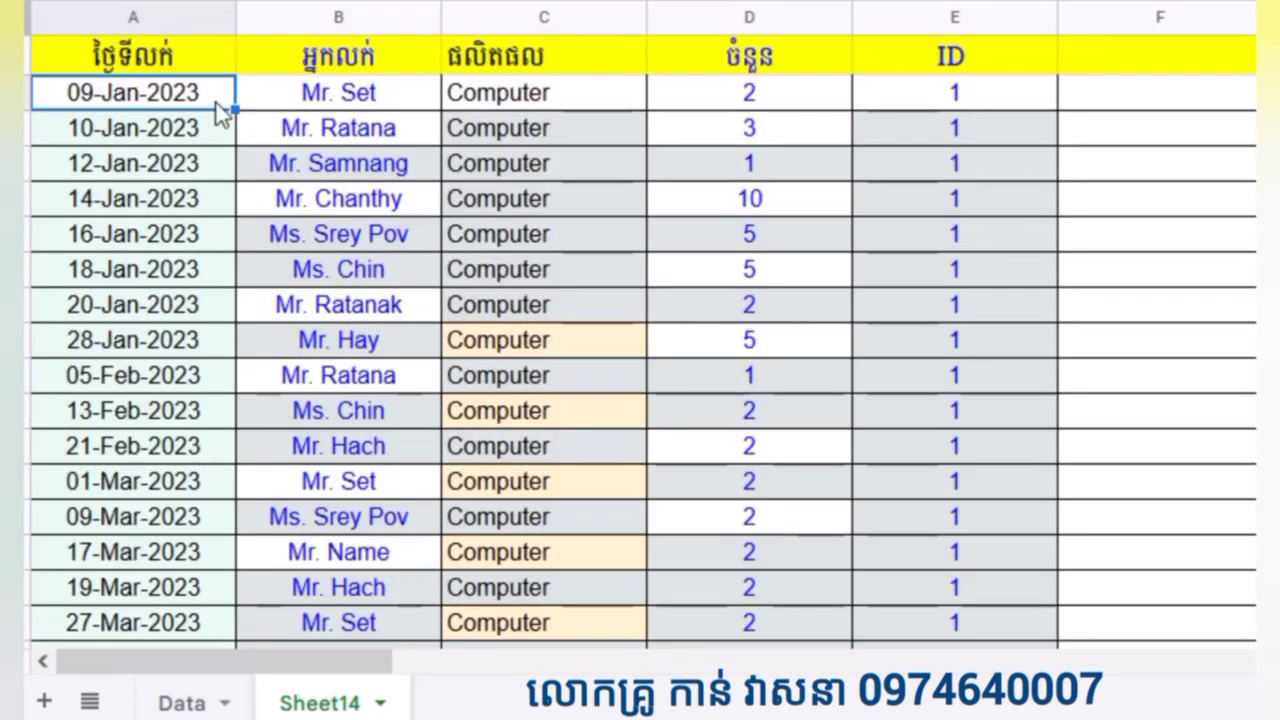
# - Review the A1 query's data range, selected columns and Where condition without changing the formula
pyautogui.click(135, 60)
pyautogui.doubleClick(135, 60)
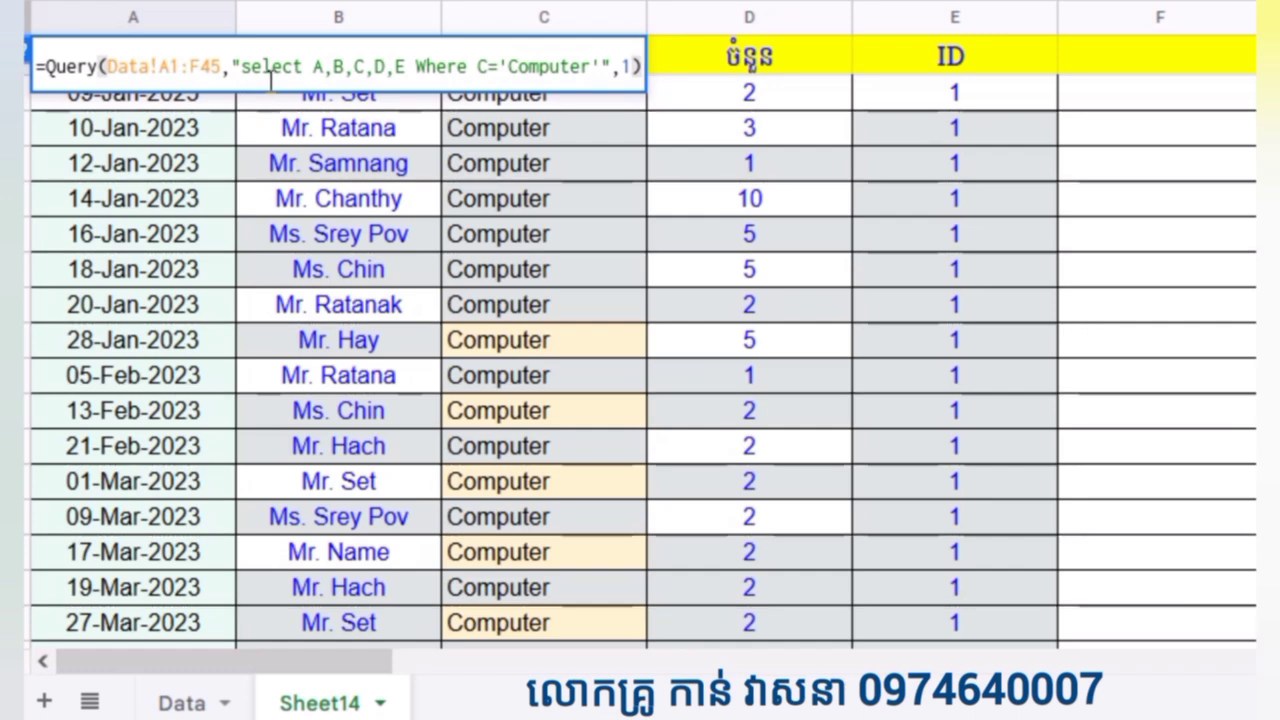
pyautogui.moveTo(253, 78); pyautogui.dragTo(365, 78)
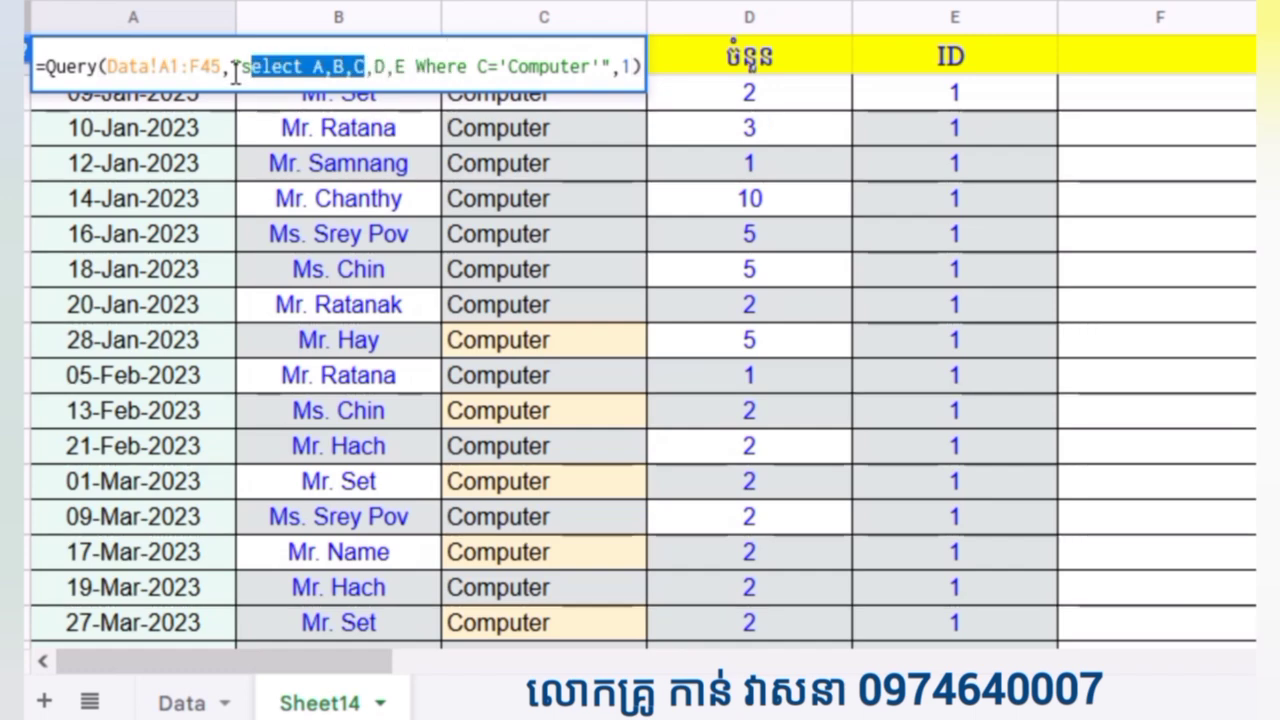
pyautogui.moveTo(232, 78); pyautogui.dragTo(96, 72)
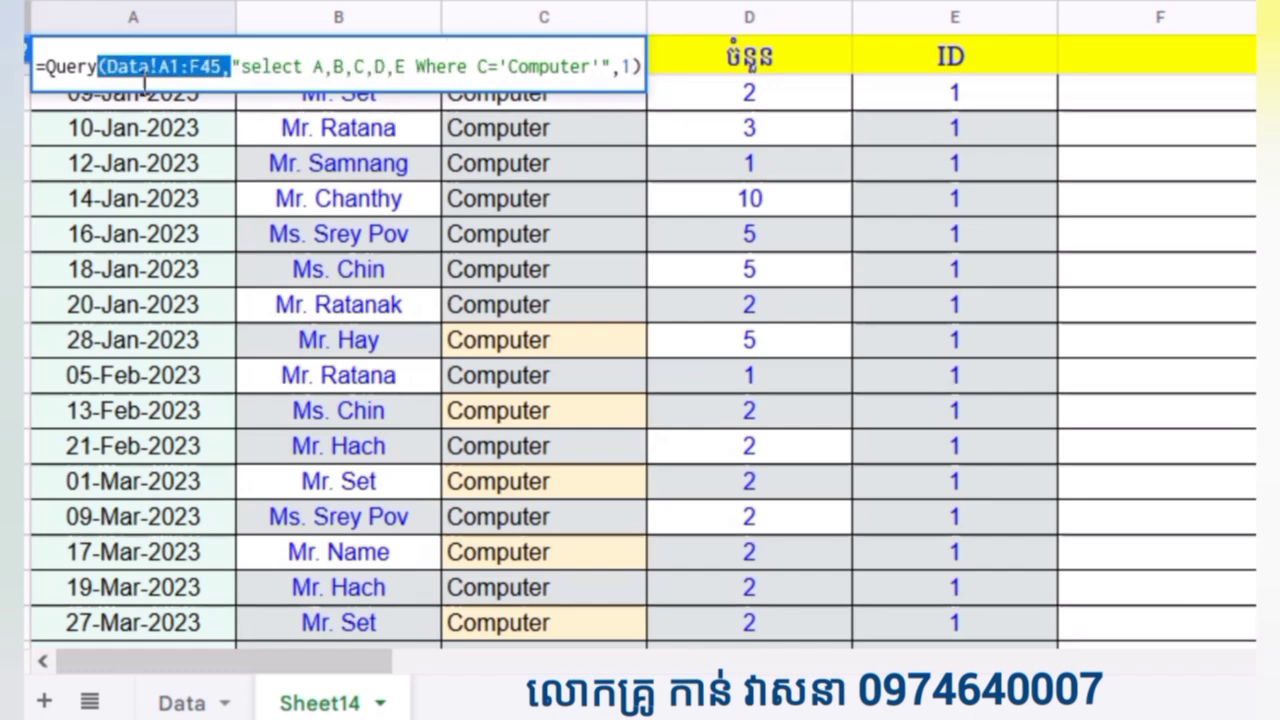
pyautogui.click(477, 66)
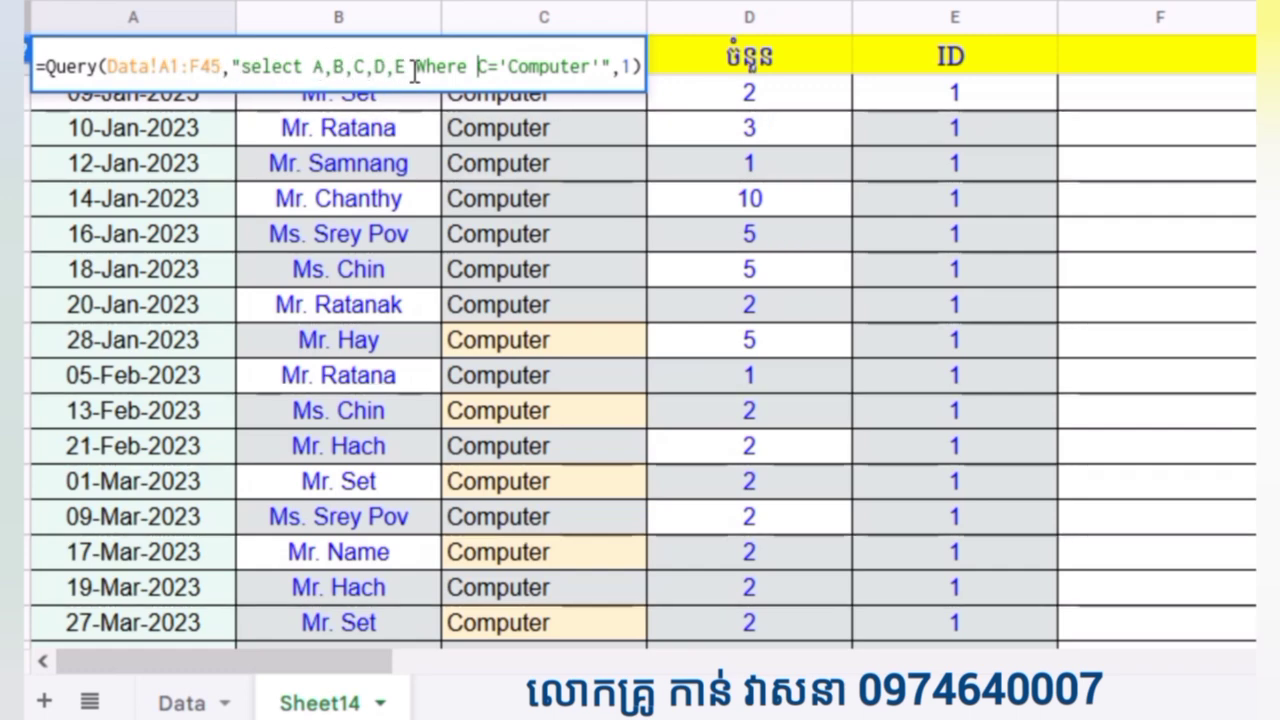
pyautogui.press('Return')
# - Examine the product column of the query output on Sheet14 to check the filtered rows
pyautogui.click(553, 100)
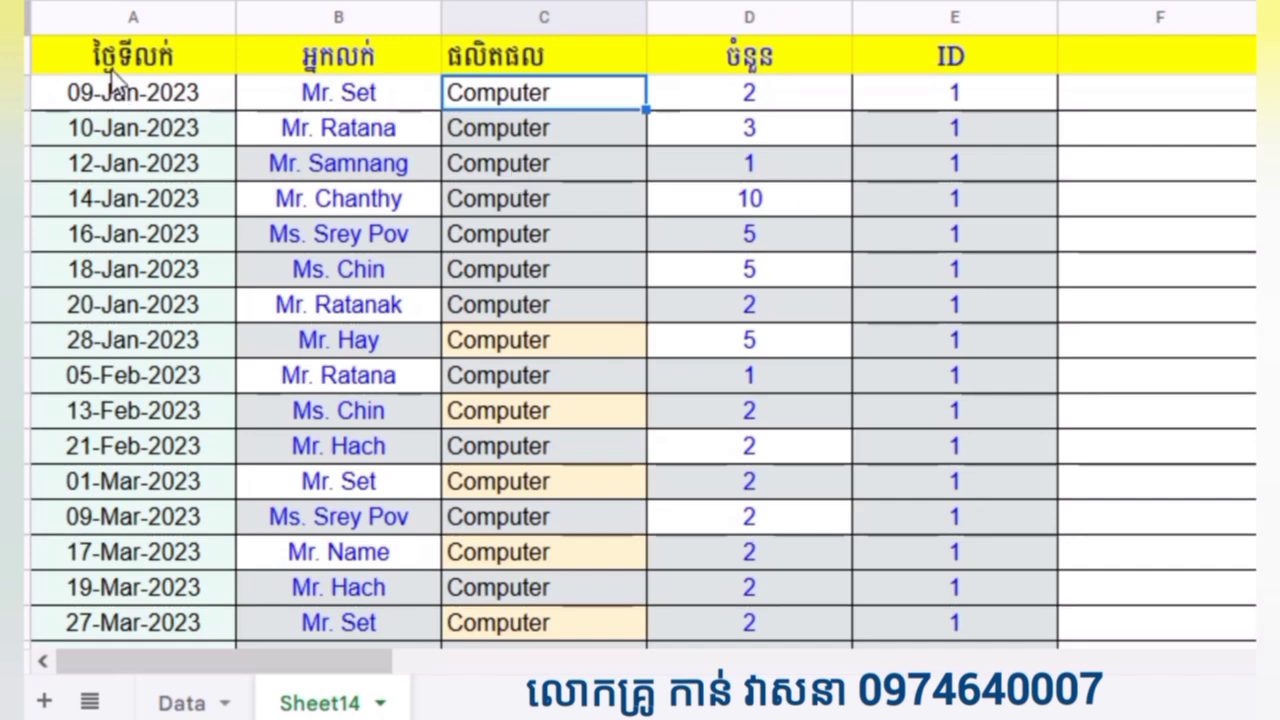
pyautogui.moveTo(540, 55); pyautogui.dragTo(546, 655)
pyautogui.scroll(3, 544, 452)
pyautogui.click(545, 234)
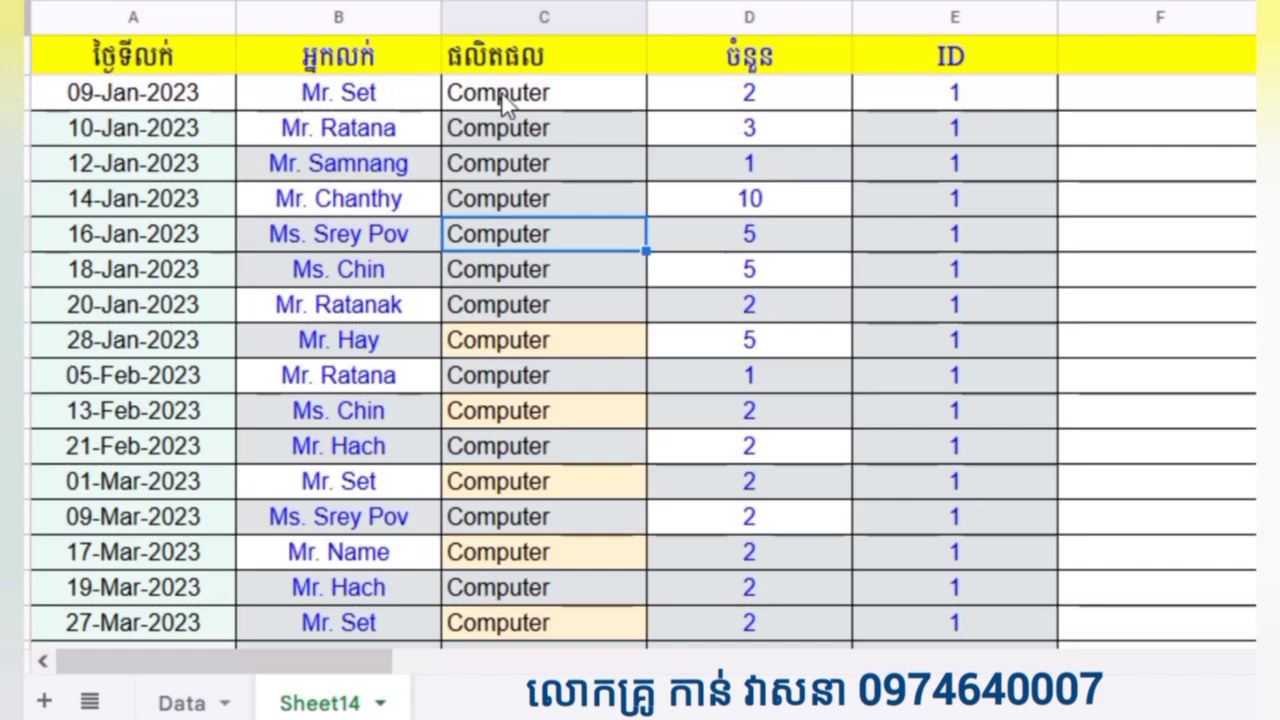
pyautogui.moveTo(506, 95); pyautogui.dragTo(505, 553)
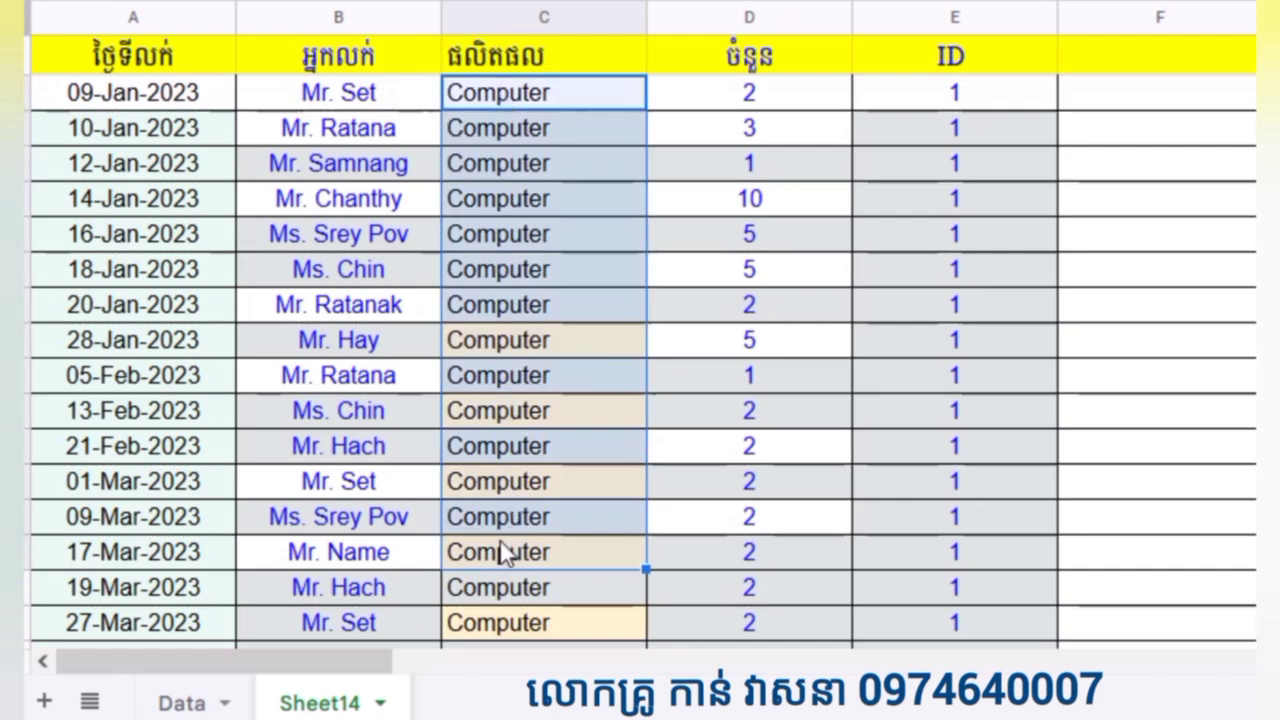
pyautogui.click(520, 138)
pyautogui.scroll(-5, 505, 318)
pyautogui.scroll(5, 503, 332)
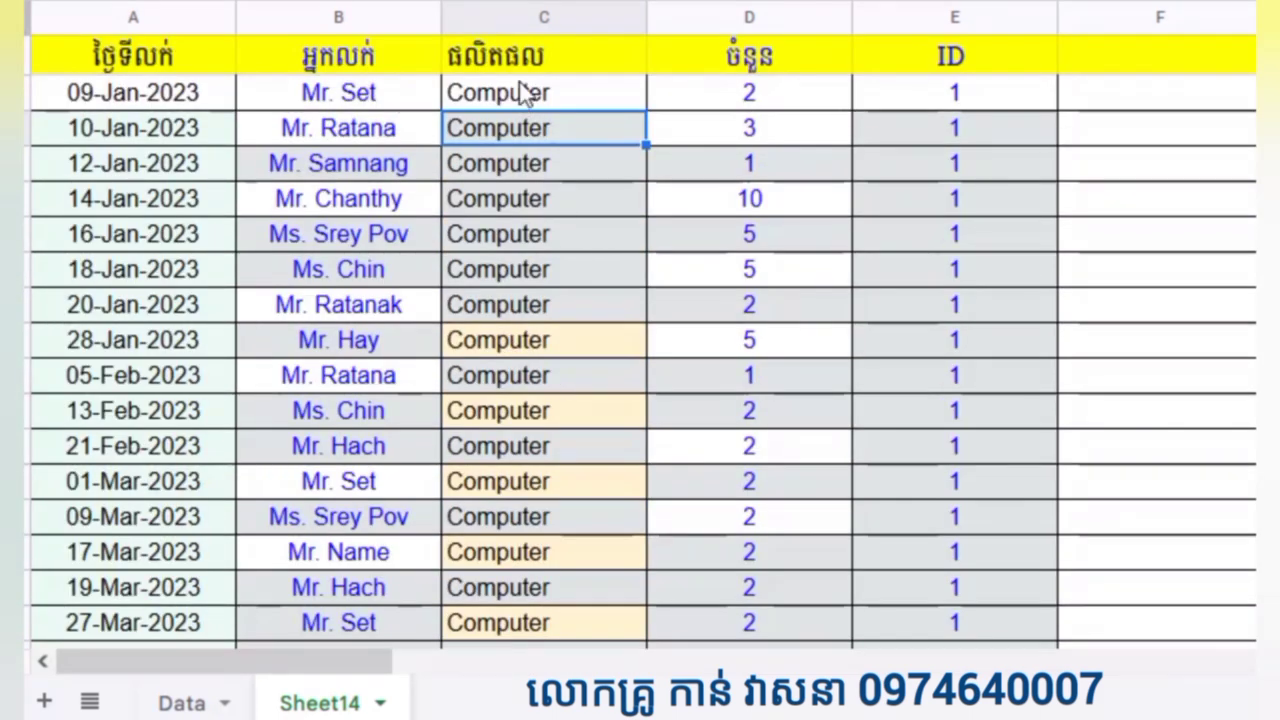
pyautogui.moveTo(519, 86); pyautogui.dragTo(545, 640)
pyautogui.scroll(-5, 540, 600)
pyautogui.scroll(5, 537, 557)
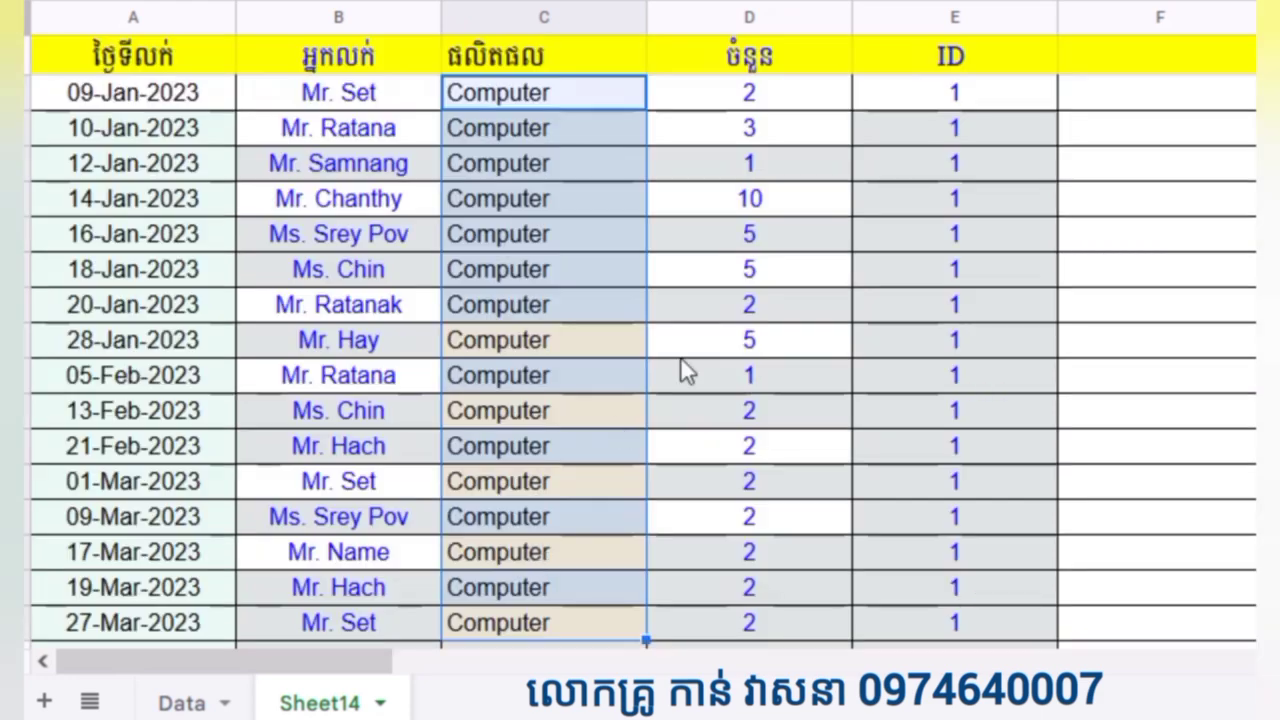
pyautogui.click(551, 137)
pyautogui.press('Up')
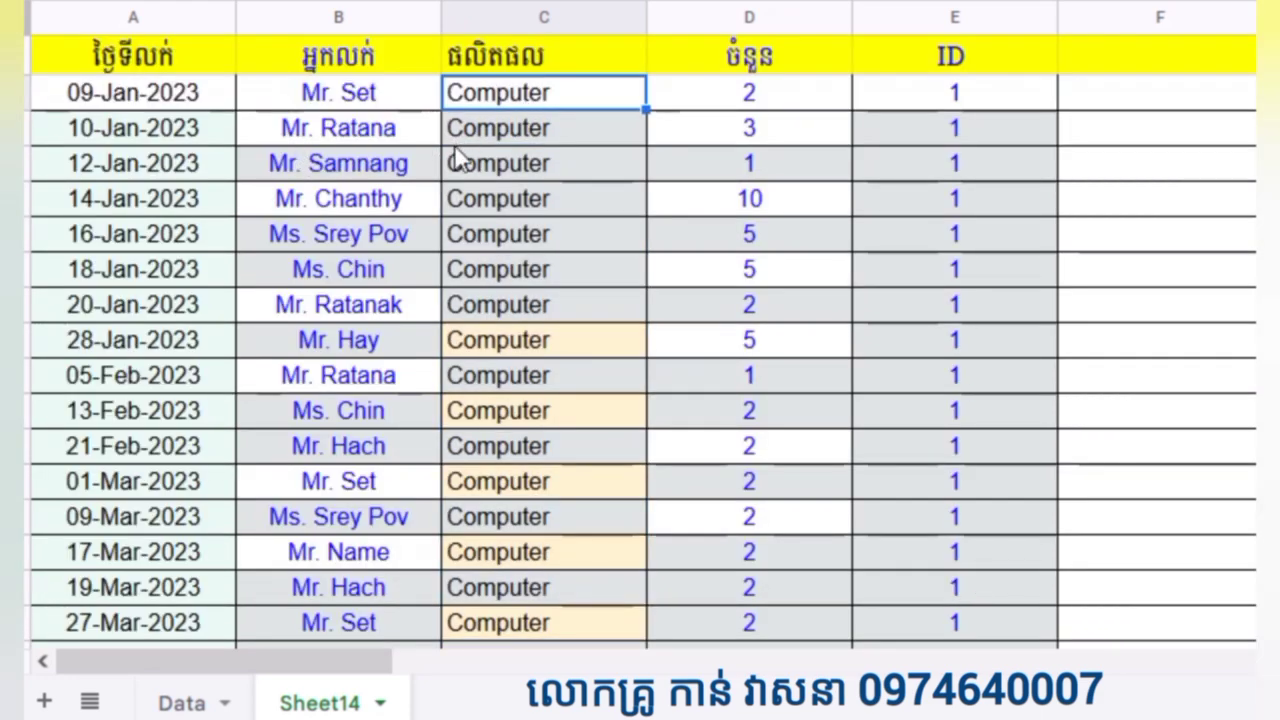
pyautogui.click(197, 100)
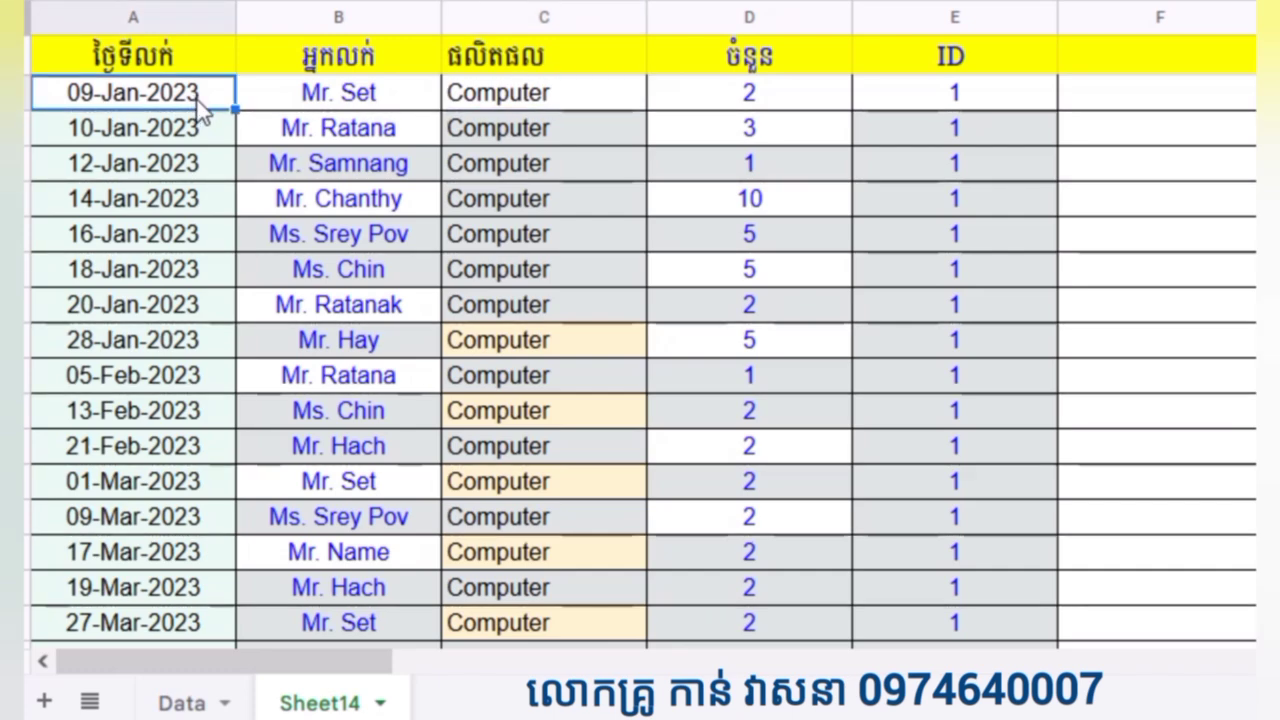
# - Recheck the A1 query formula and compare the output with the product column on the Data sheet
pyautogui.doubleClick(145, 60)
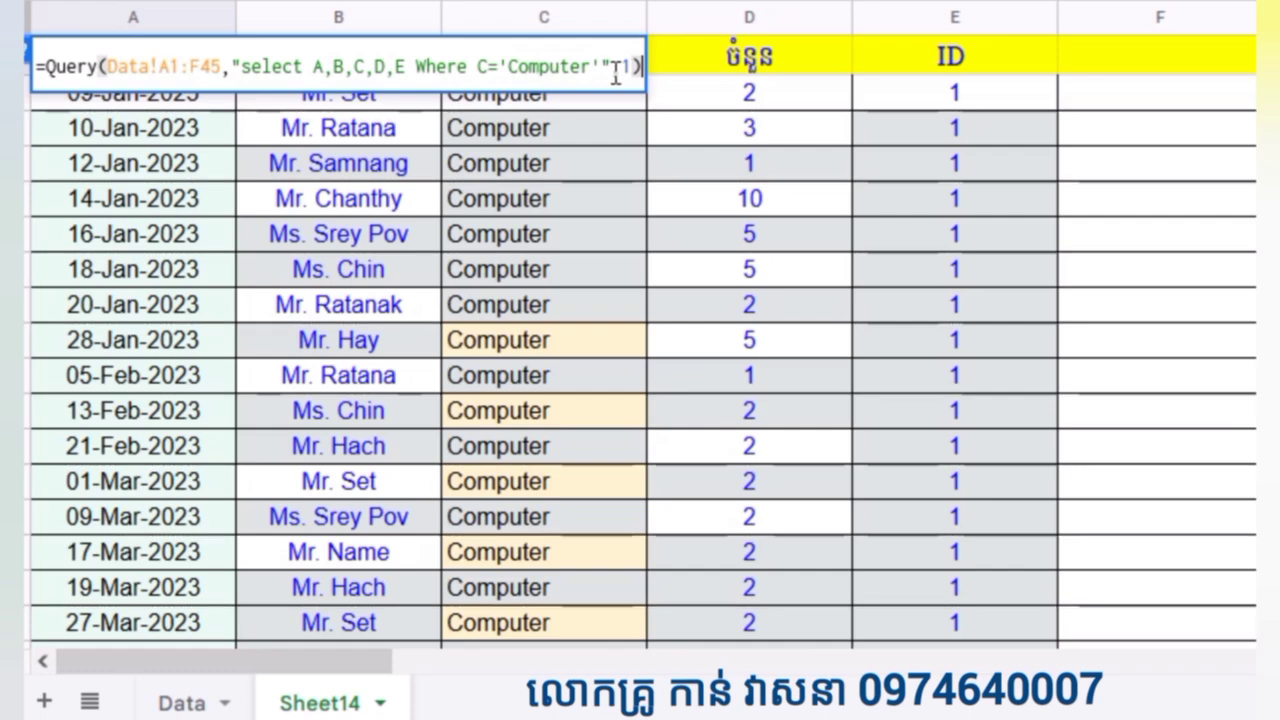
pyautogui.press('Return')
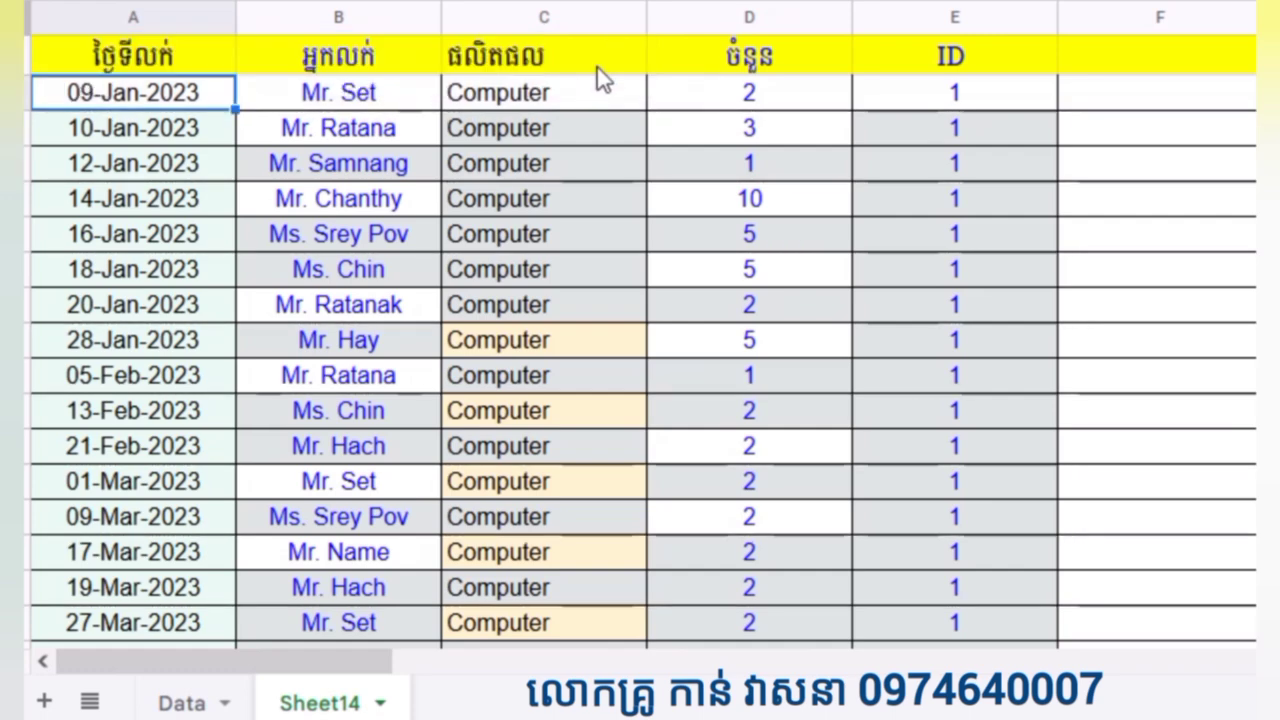
pyautogui.click(210, 700)
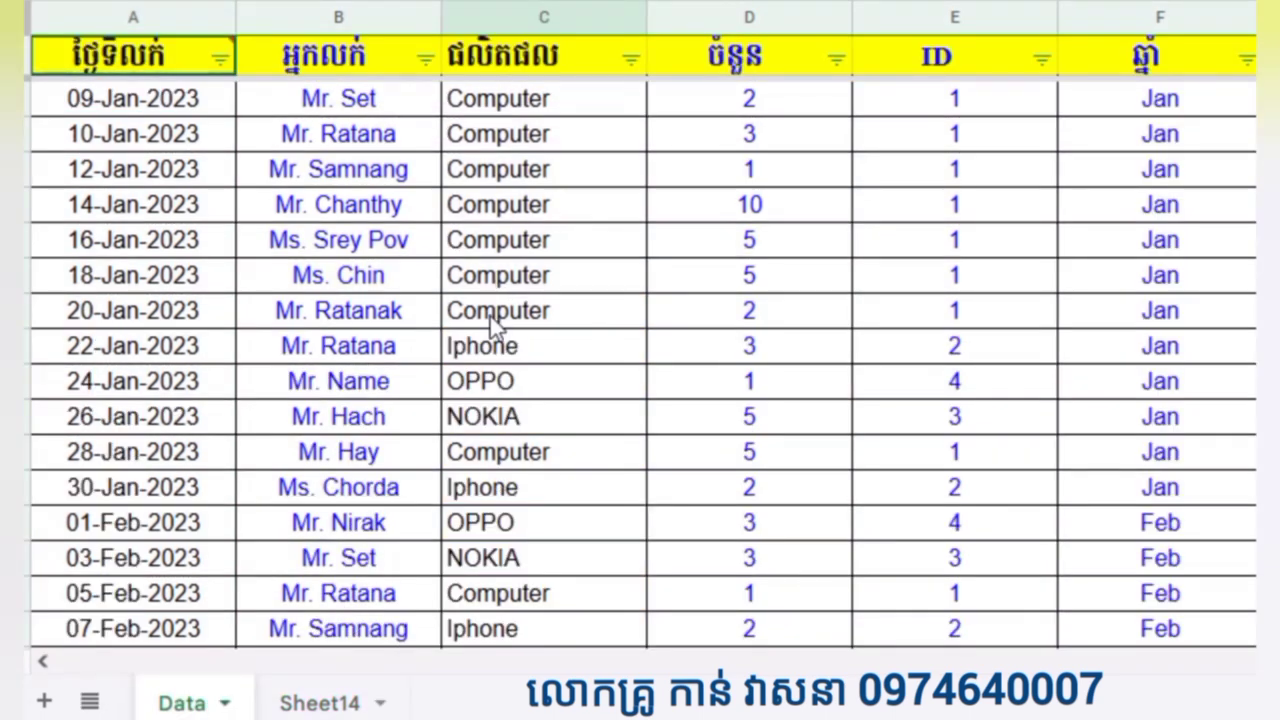
pyautogui.click(495, 358)
pyautogui.scroll(-4, 495, 360)
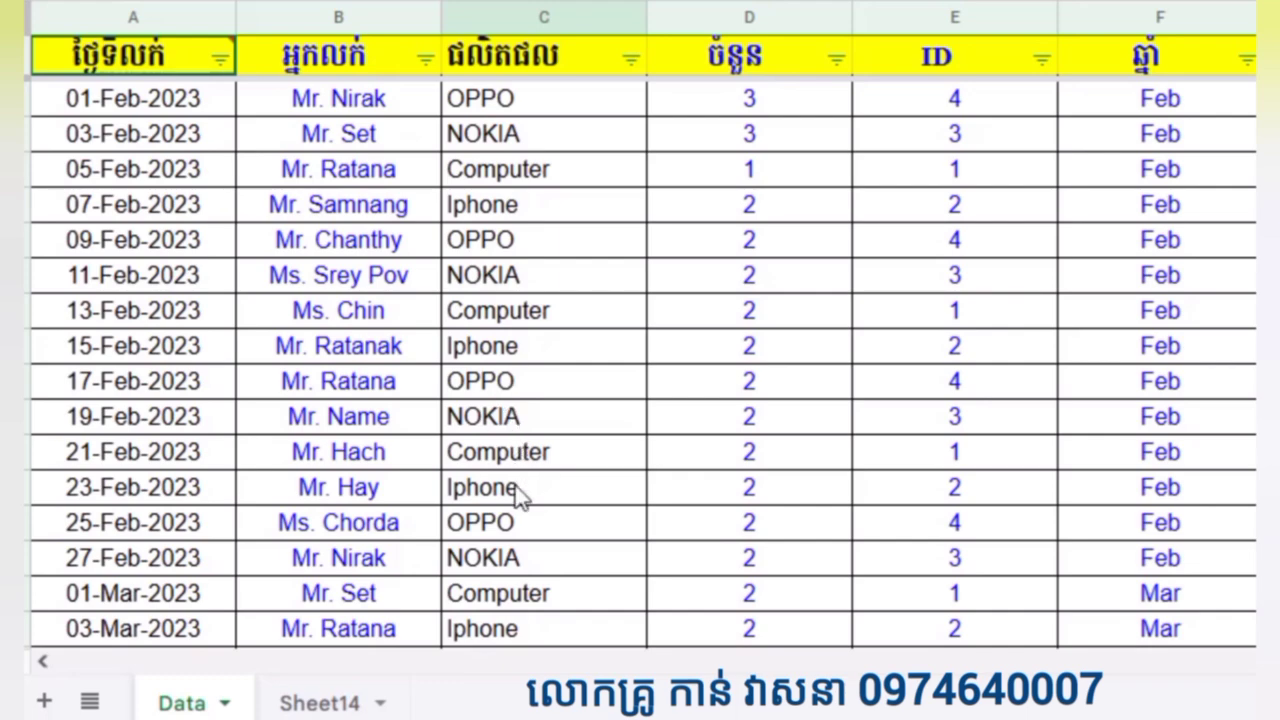
pyautogui.click(505, 532)
pyautogui.scroll(4, 537, 400)
pyautogui.click(540, 275)
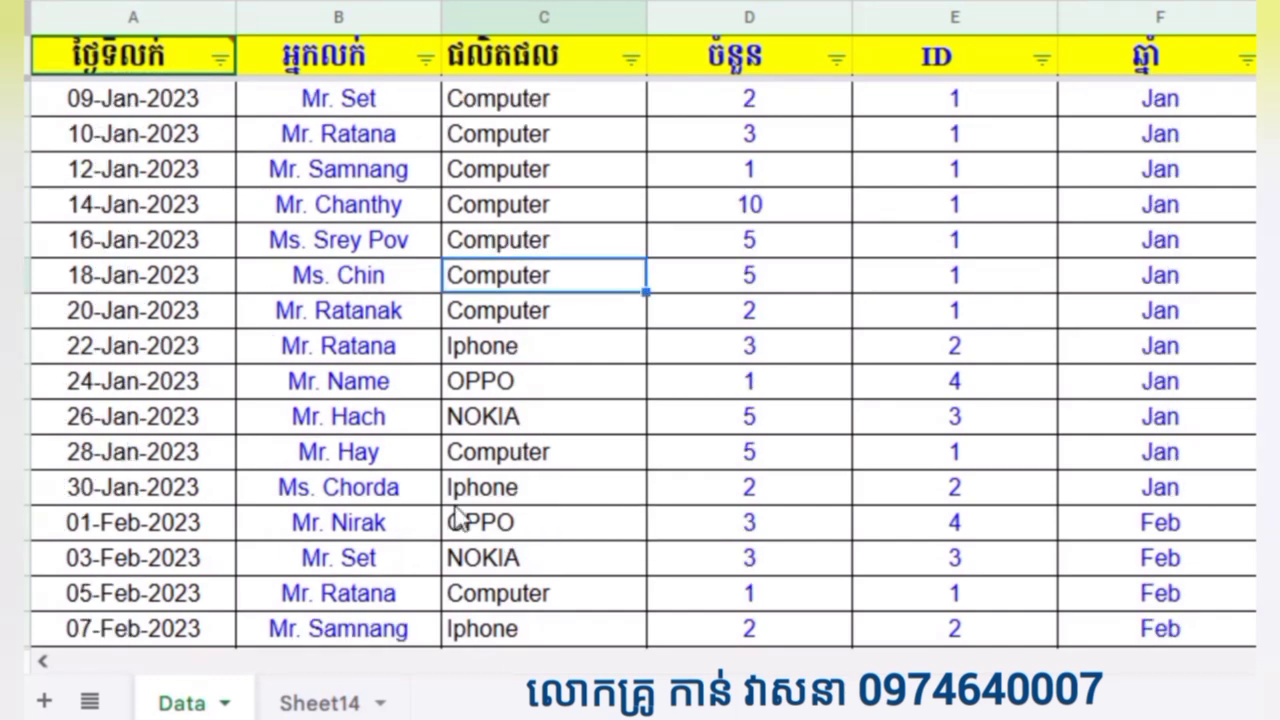
pyautogui.click(322, 702)
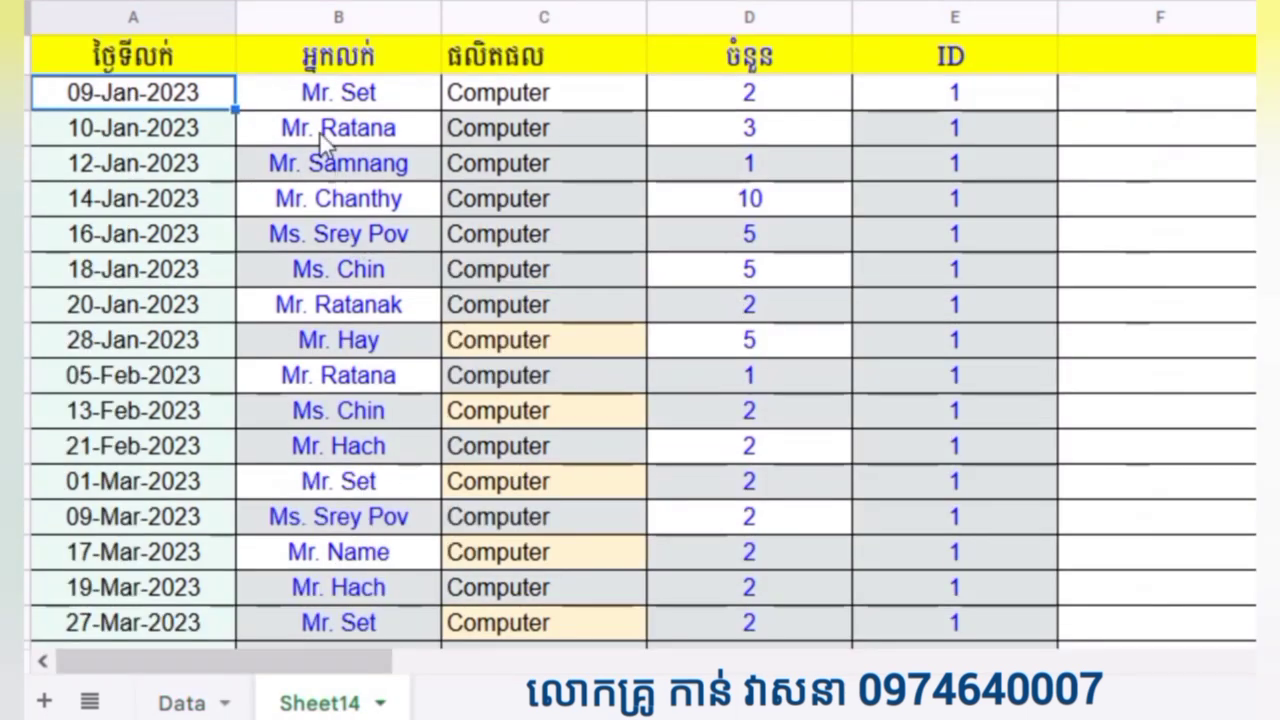
# - Extend the Where condition of the A1 query with or C='OPPO' and commit the formula
pyautogui.doubleClick(165, 62)
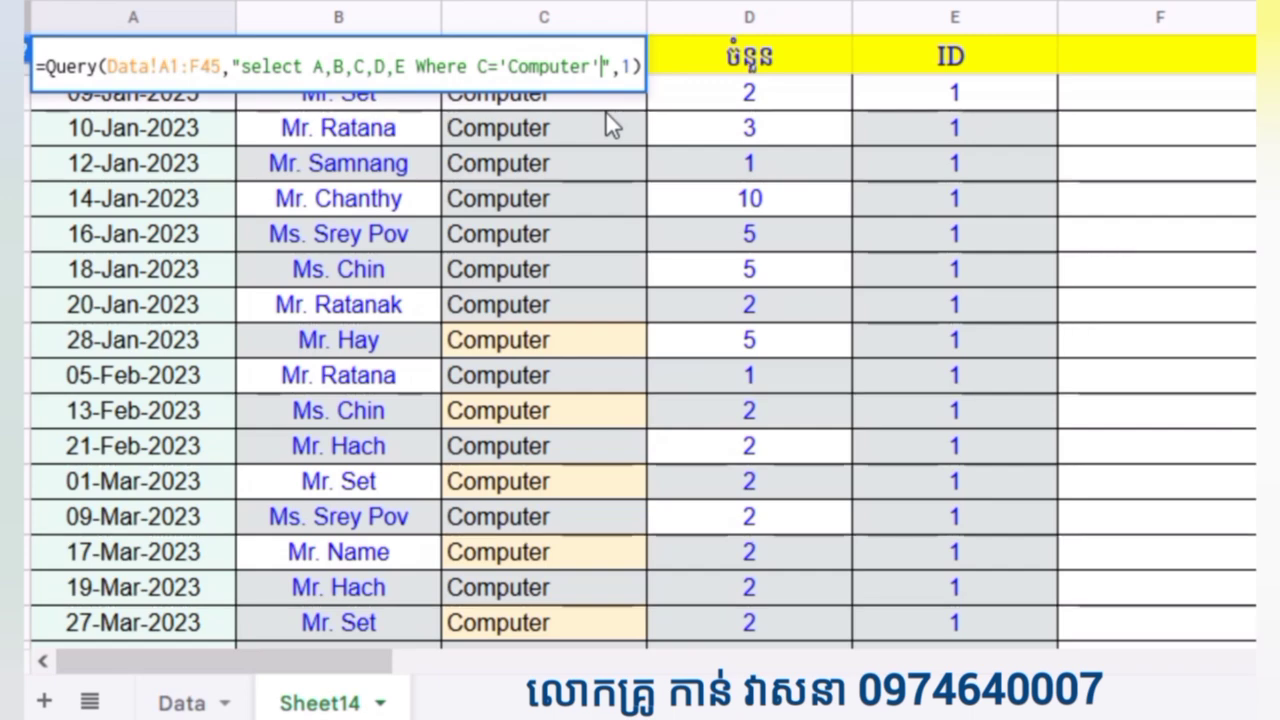
pyautogui.write('or ')
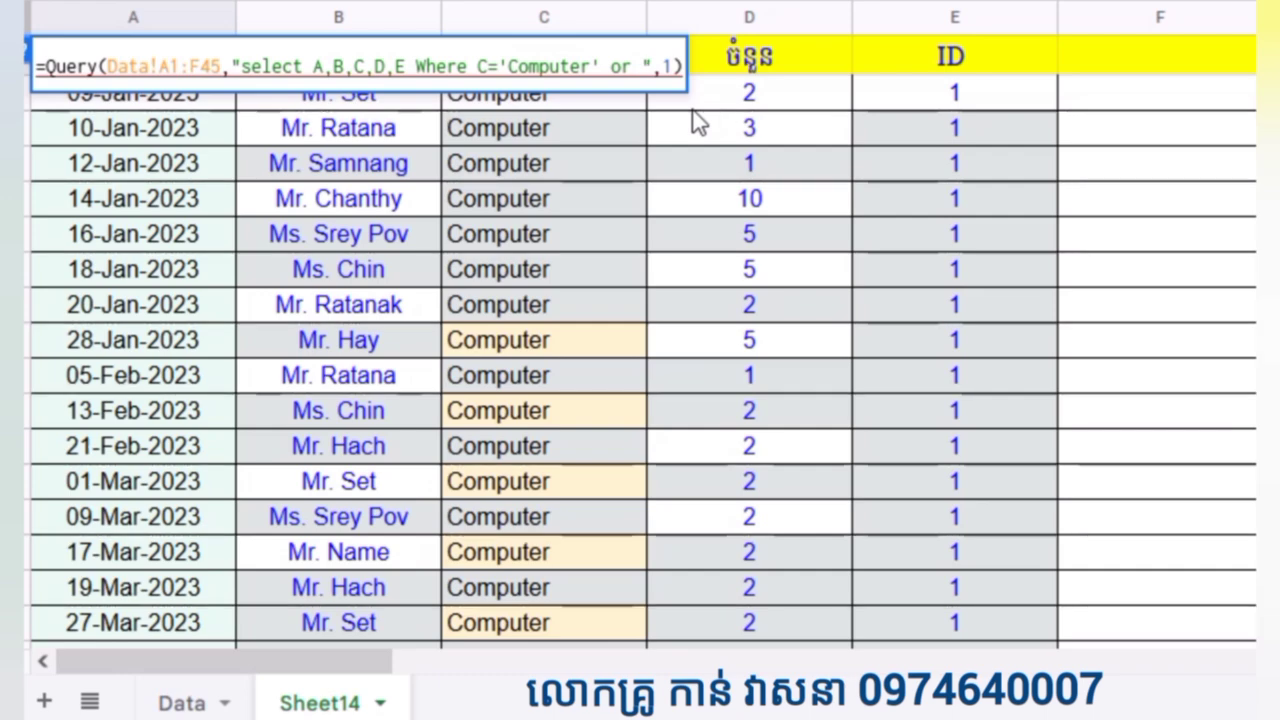
pyautogui.write('C')
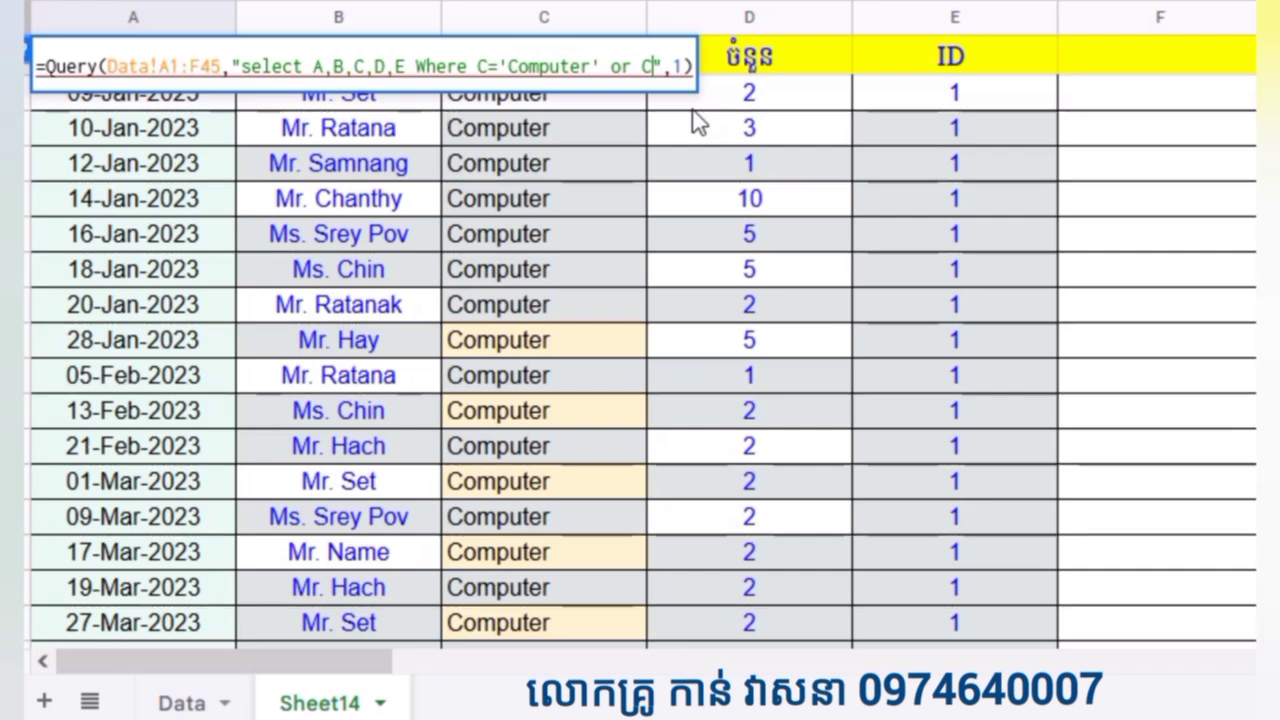
pyautogui.write('=')
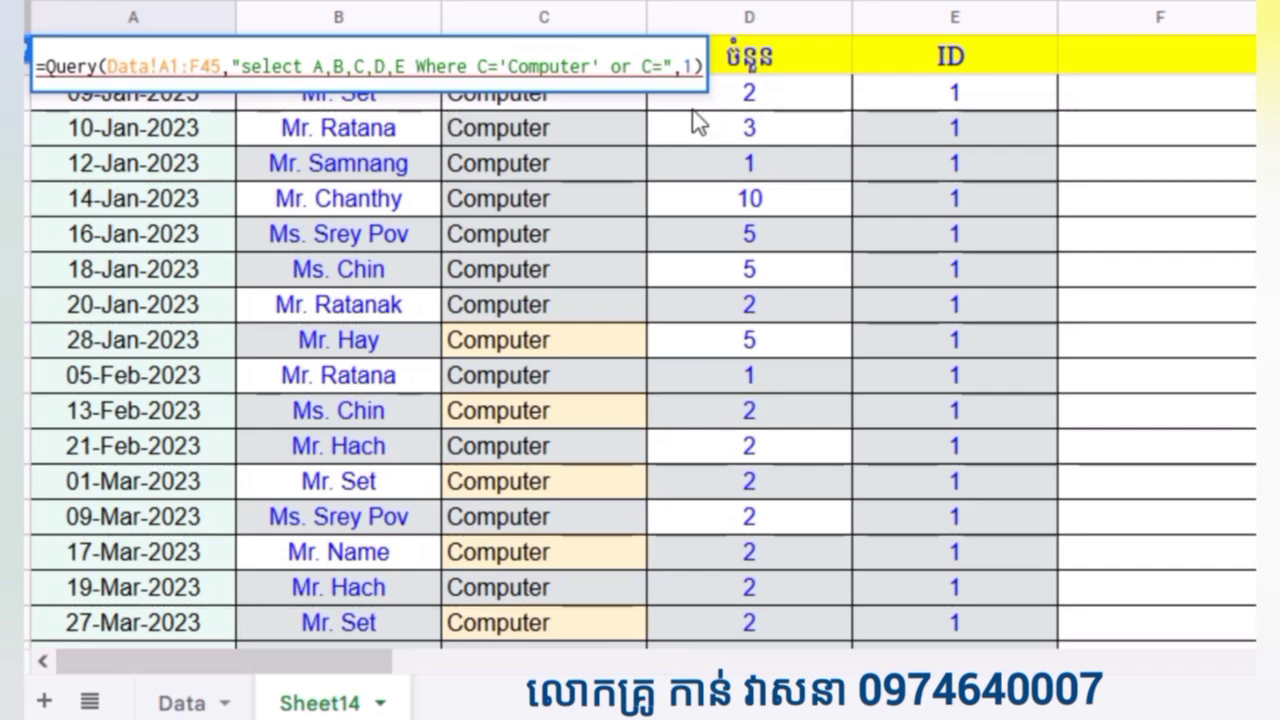
pyautogui.write("'")
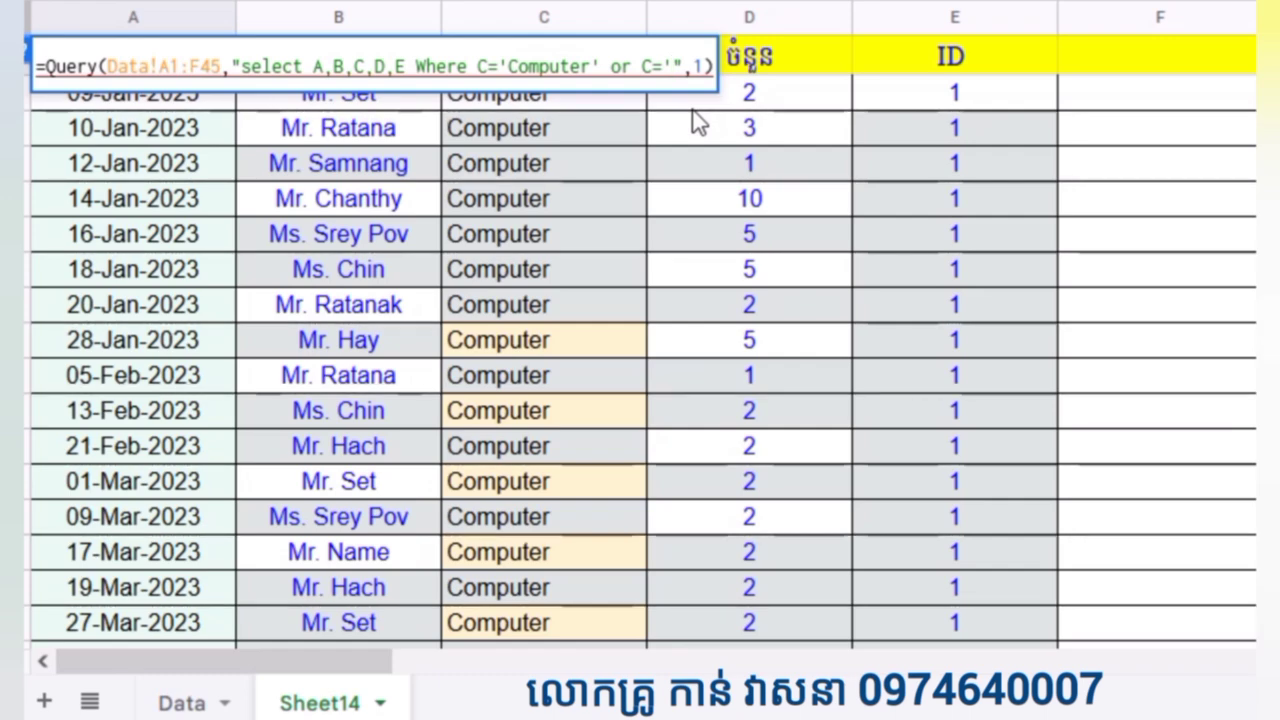
pyautogui.write('OPP')
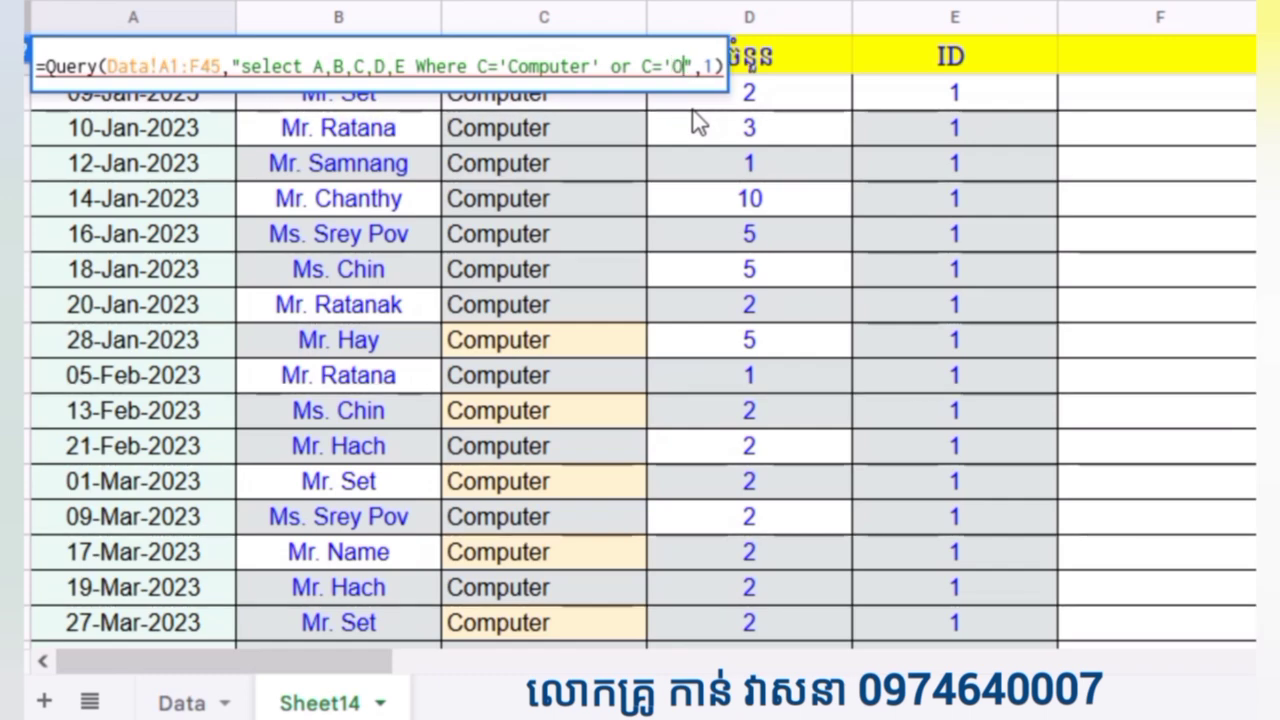
pyautogui.write("O'")
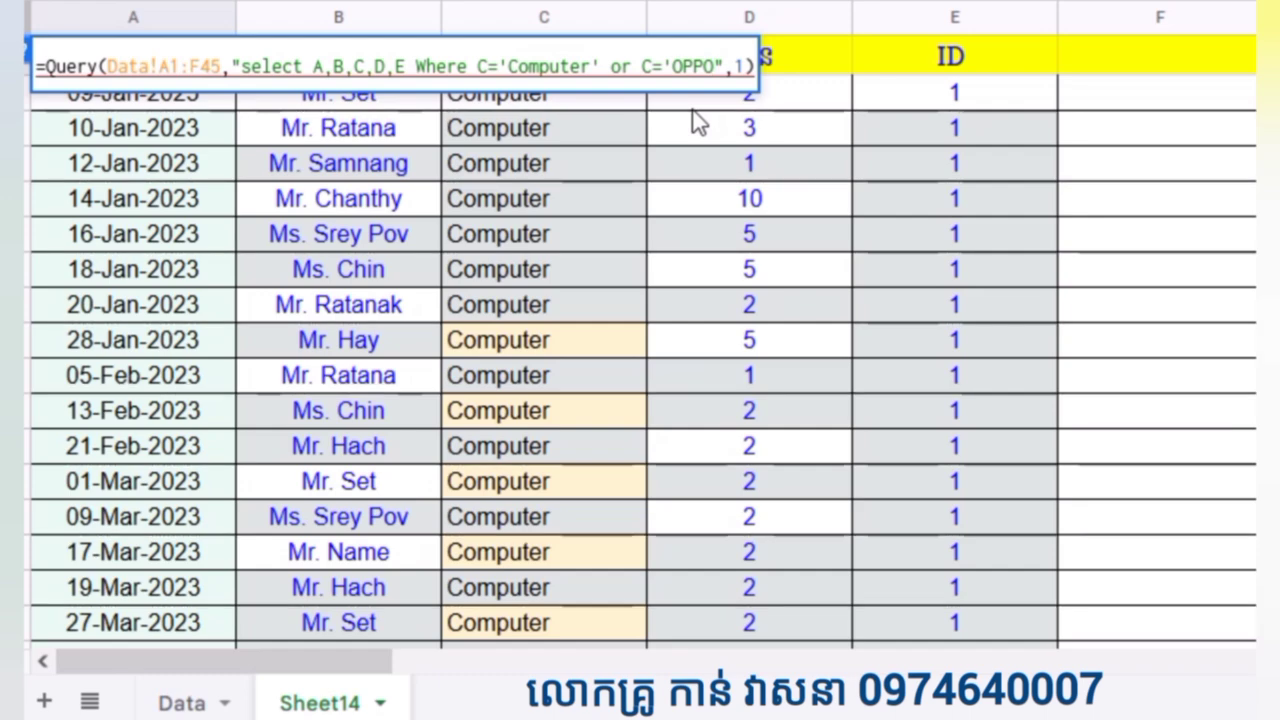
pyautogui.write("'")
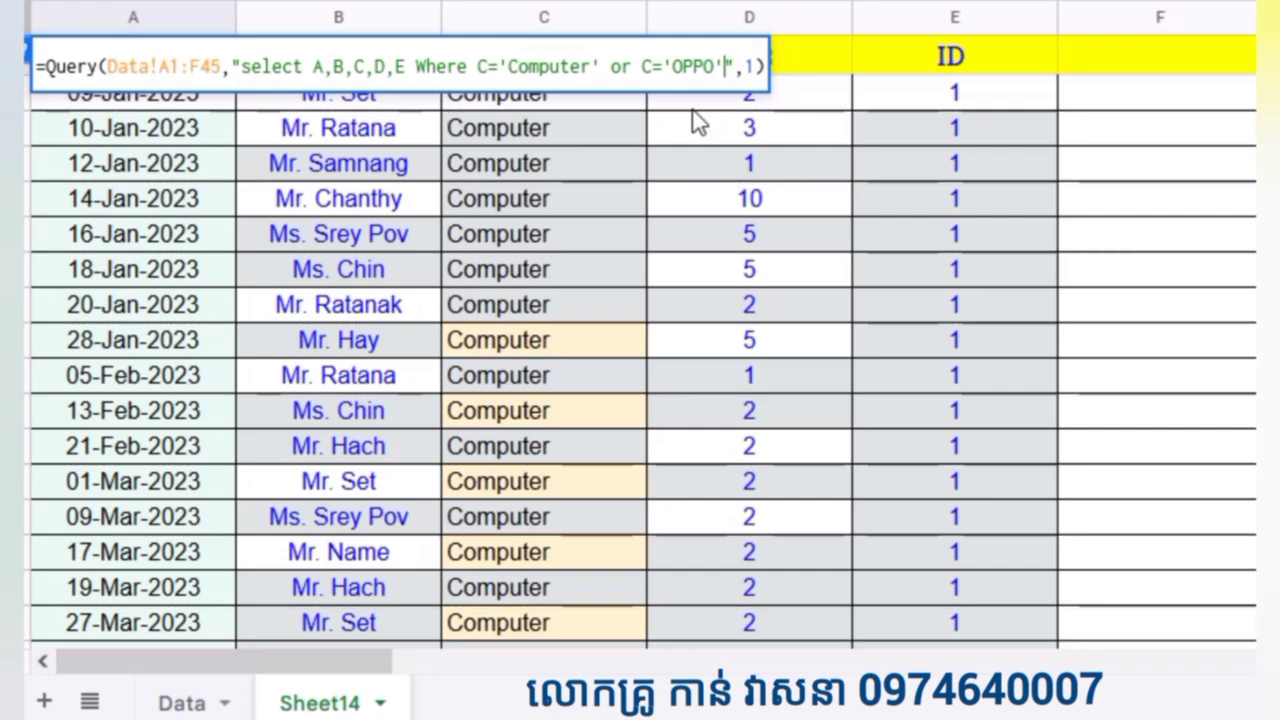
pyautogui.press('Return')
# - Examine the product column of the Sheet14 query output to check which products the rows contain
pyautogui.click(596, 348)
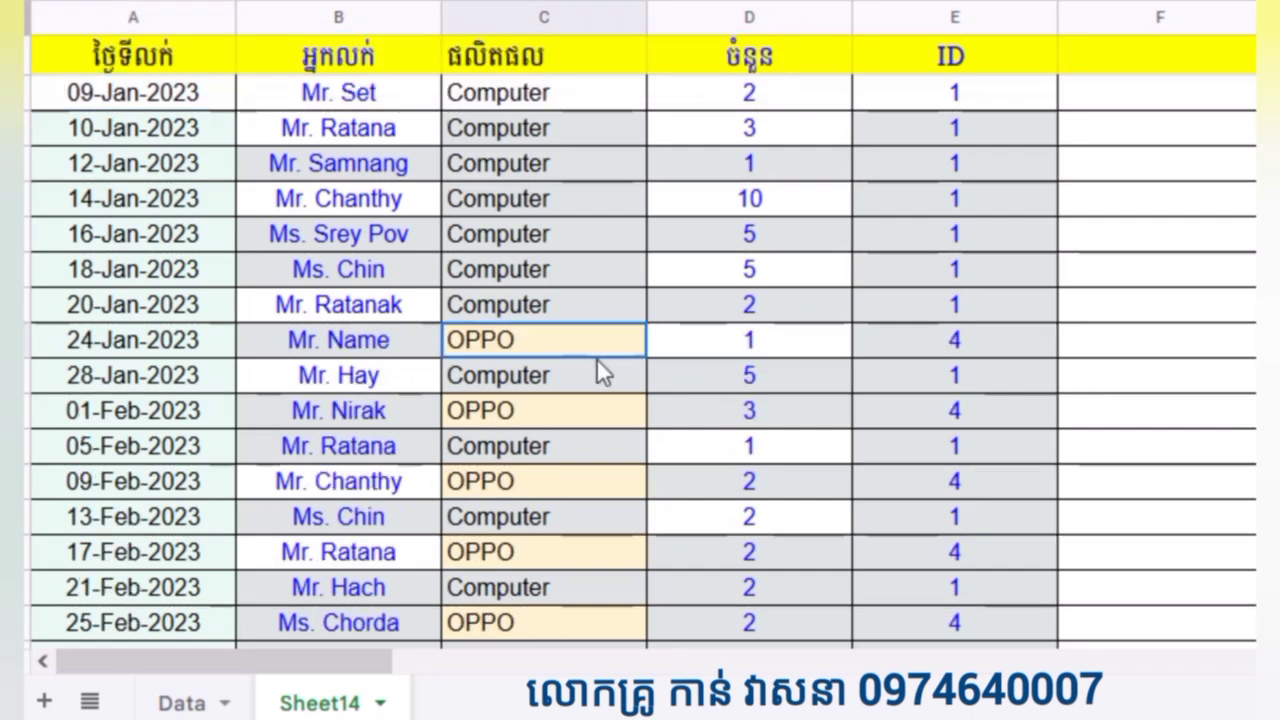
pyautogui.scroll(-4, 597, 365)
pyautogui.scroll(2, 594, 345)
pyautogui.moveTo(538, 54); pyautogui.dragTo(529, 518)
pyautogui.scroll(3, 345, 105)
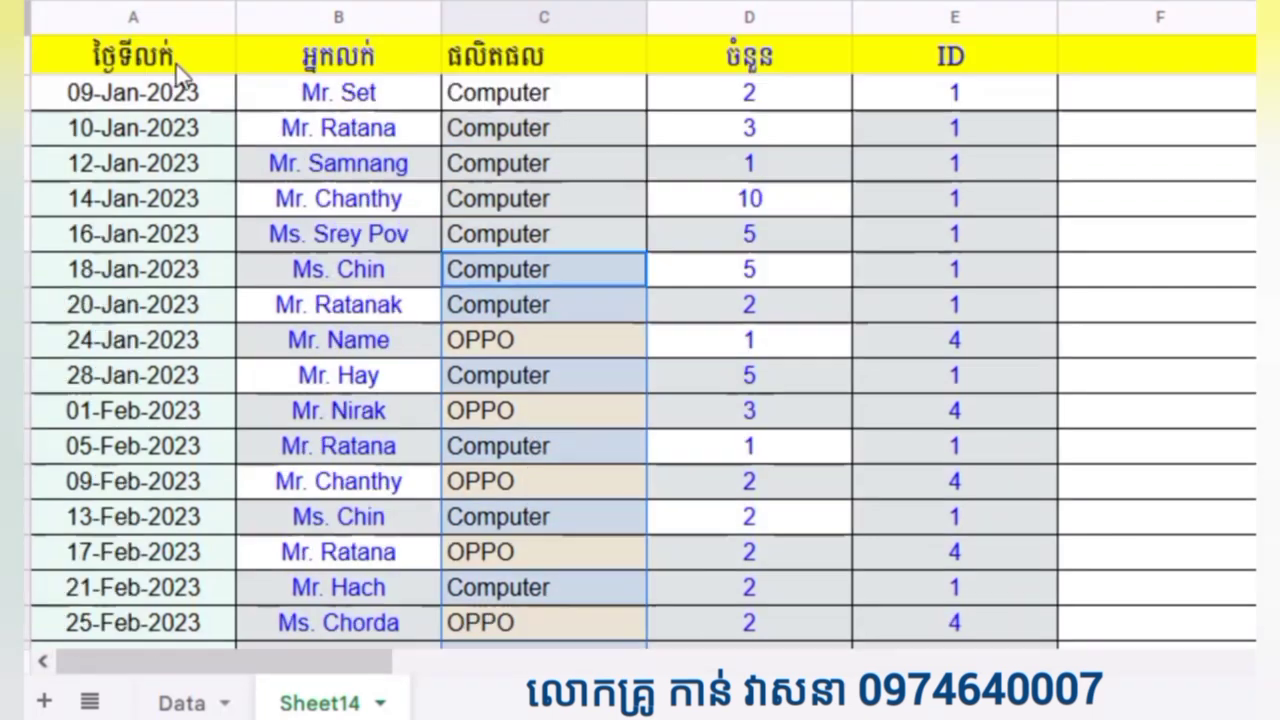
pyautogui.click(530, 68)
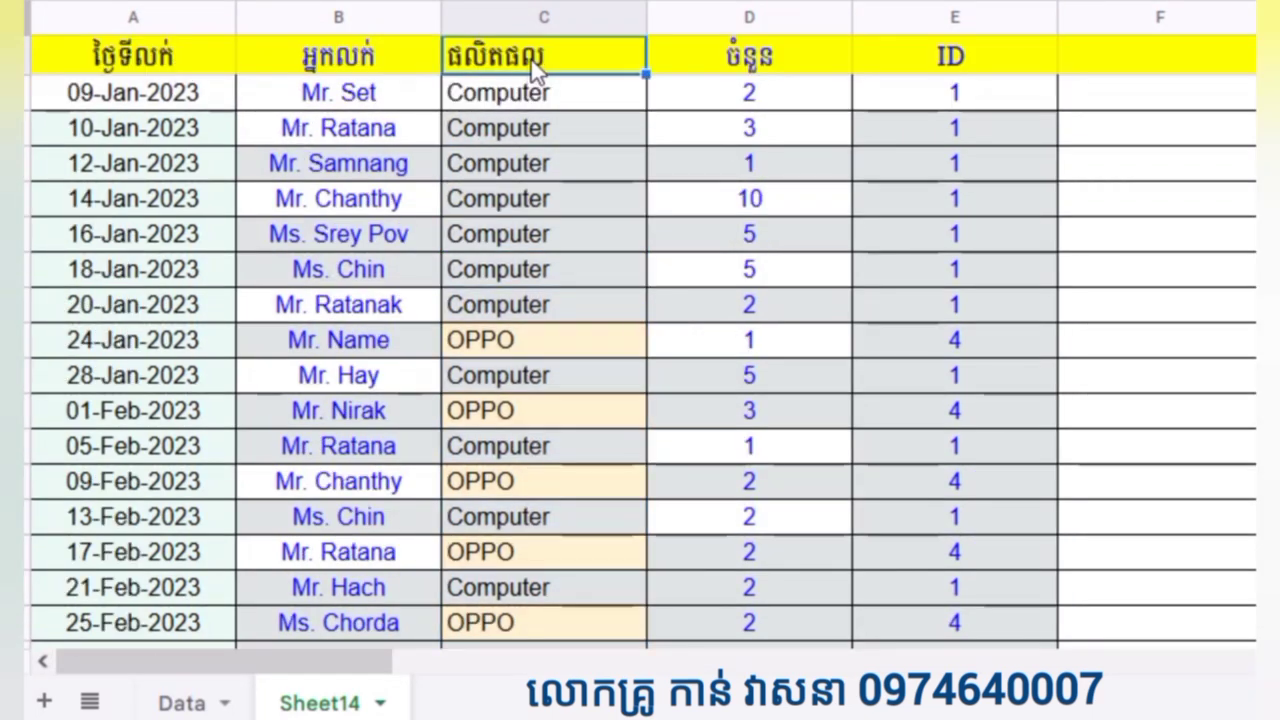
pyautogui.doubleClick(541, 54)
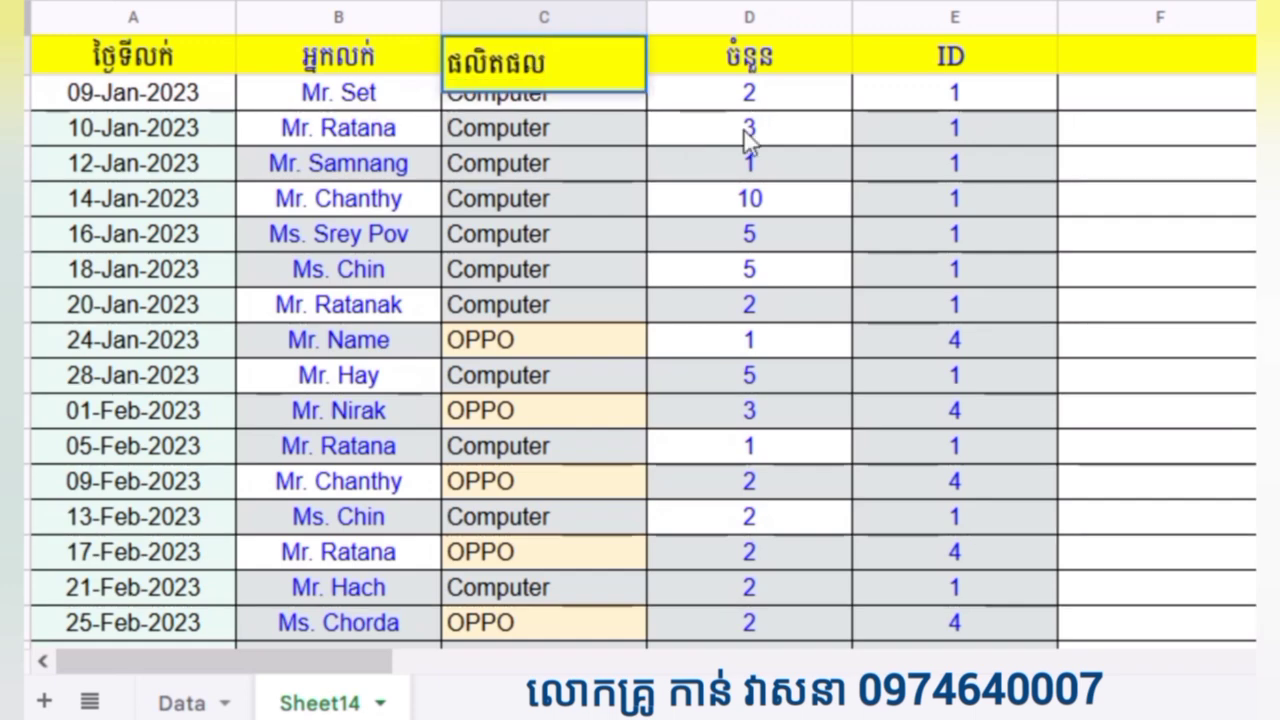
pyautogui.press('Return')
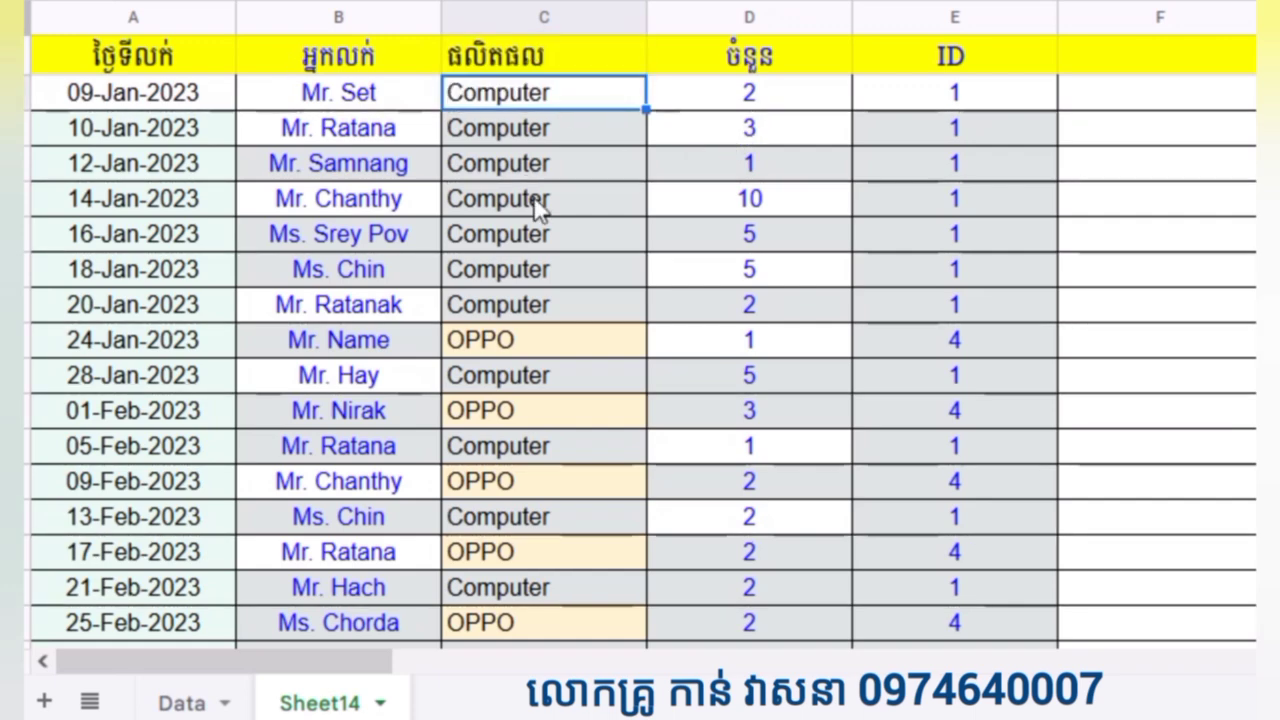
pyautogui.moveTo(528, 208); pyautogui.dragTo(528, 554)
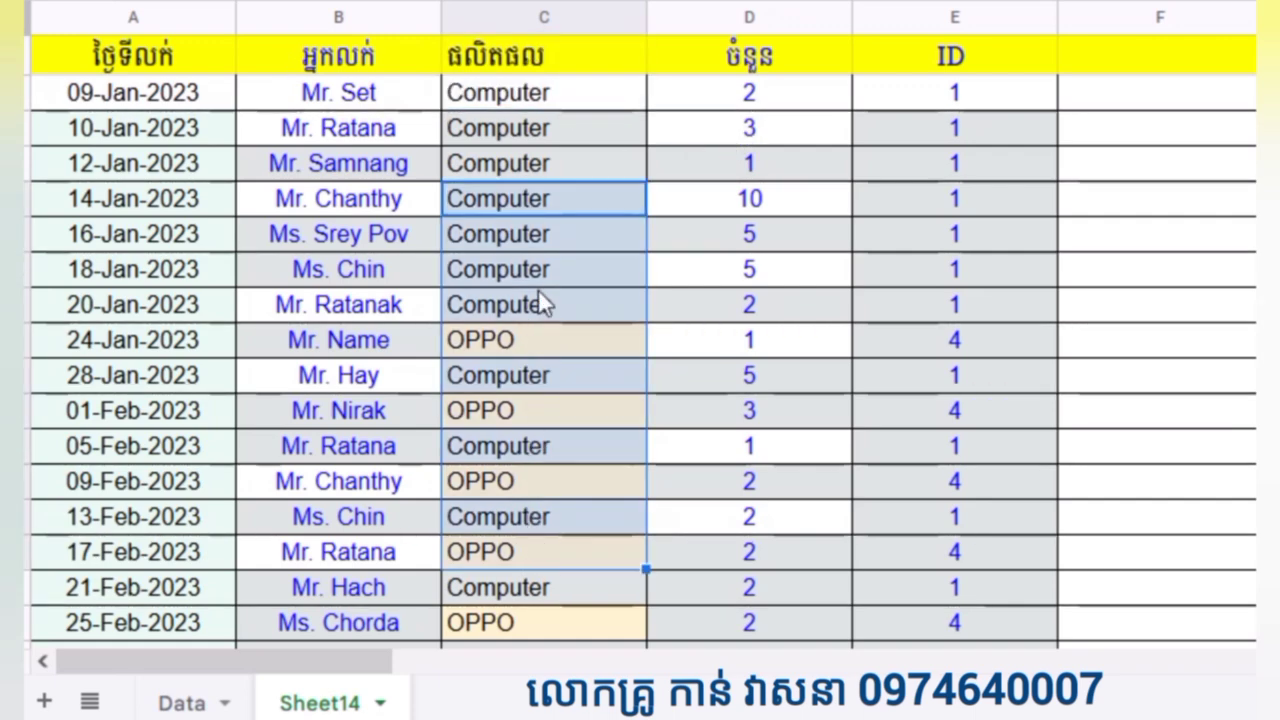
pyautogui.moveTo(538, 297); pyautogui.dragTo(531, 516)
pyautogui.click(519, 161)
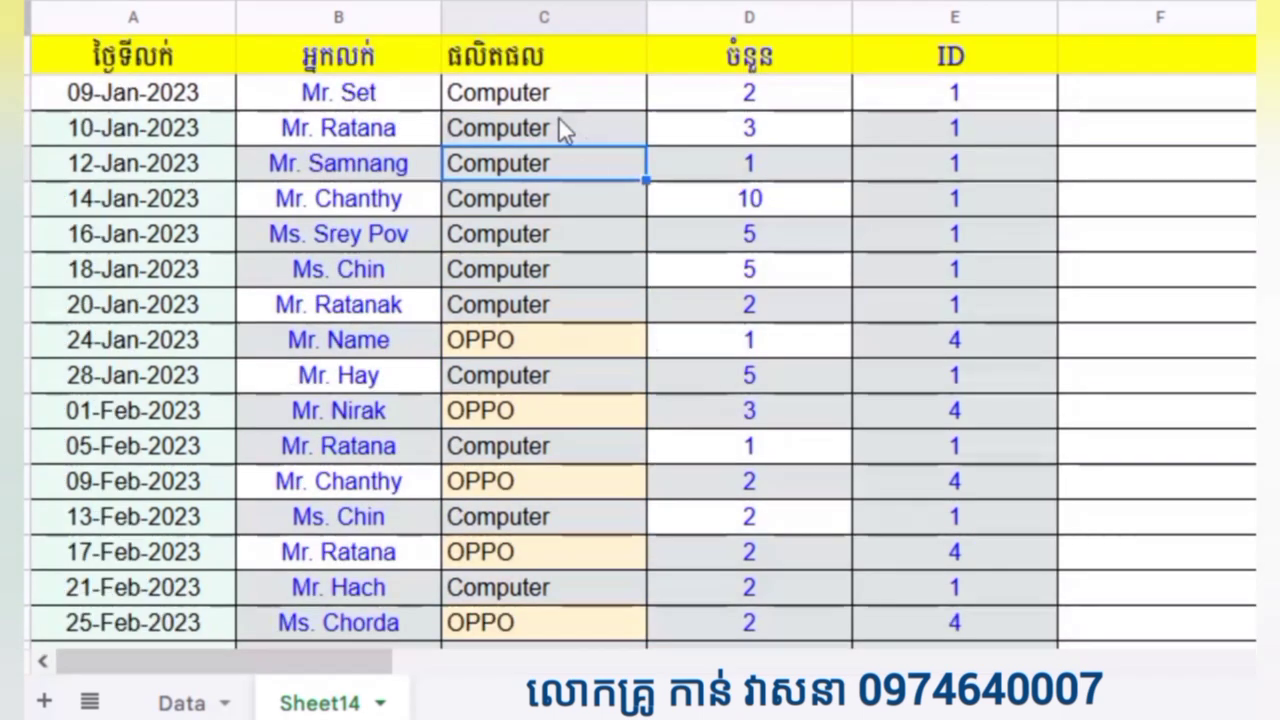
pyautogui.click(556, 125)
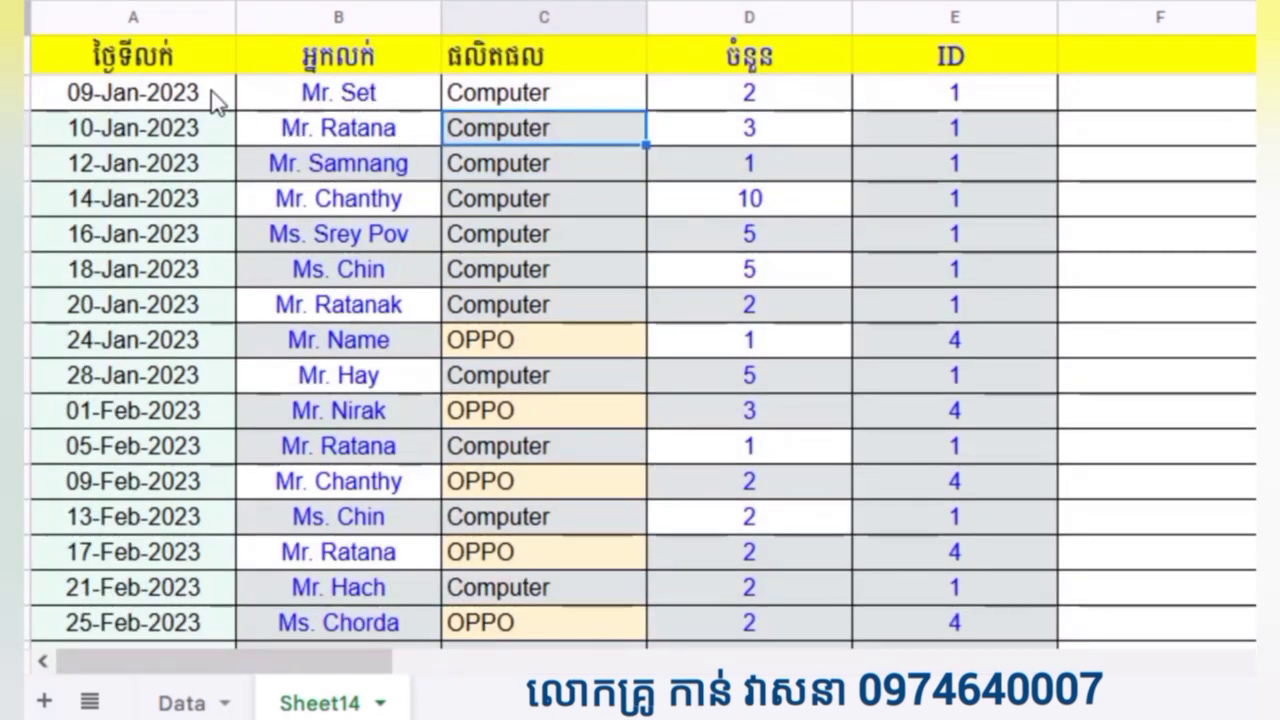
# - Append and F=Feb to the A1 query's Where condition, after C='OPPO'
pyautogui.click(152, 94)
pyautogui.doubleClick(143, 63)
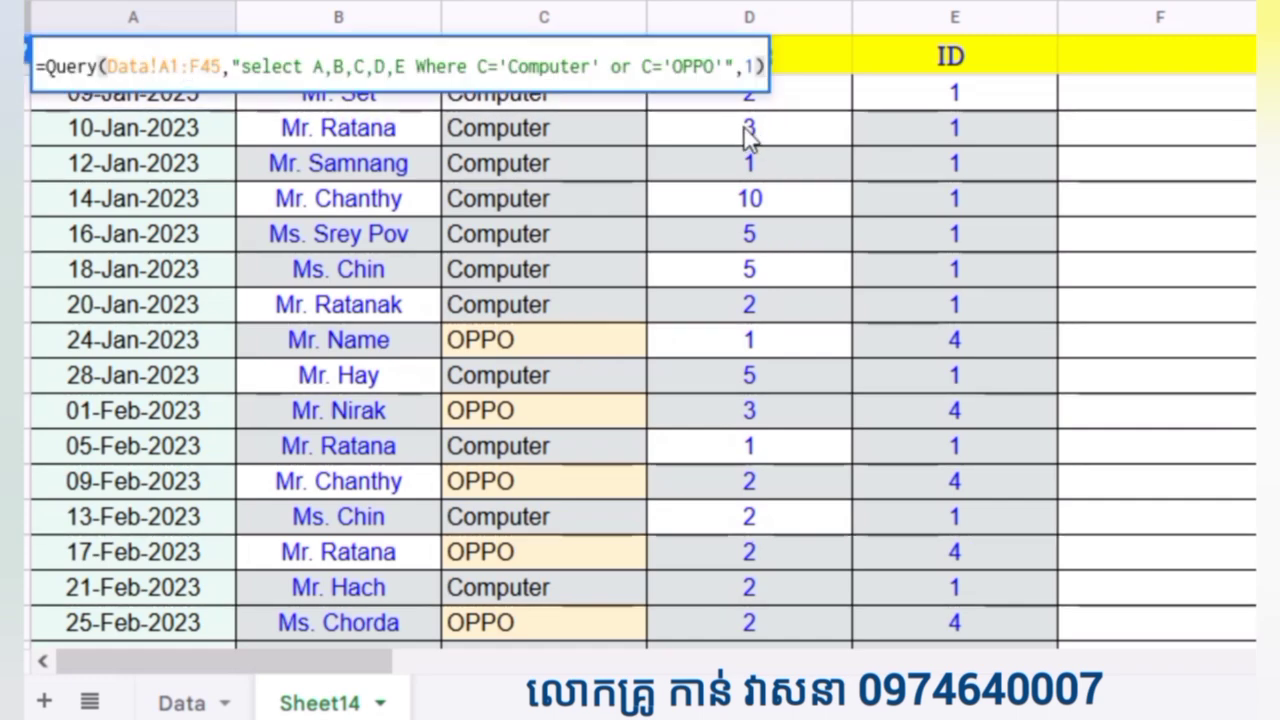
pyautogui.click(735, 68)
pyautogui.write('"')
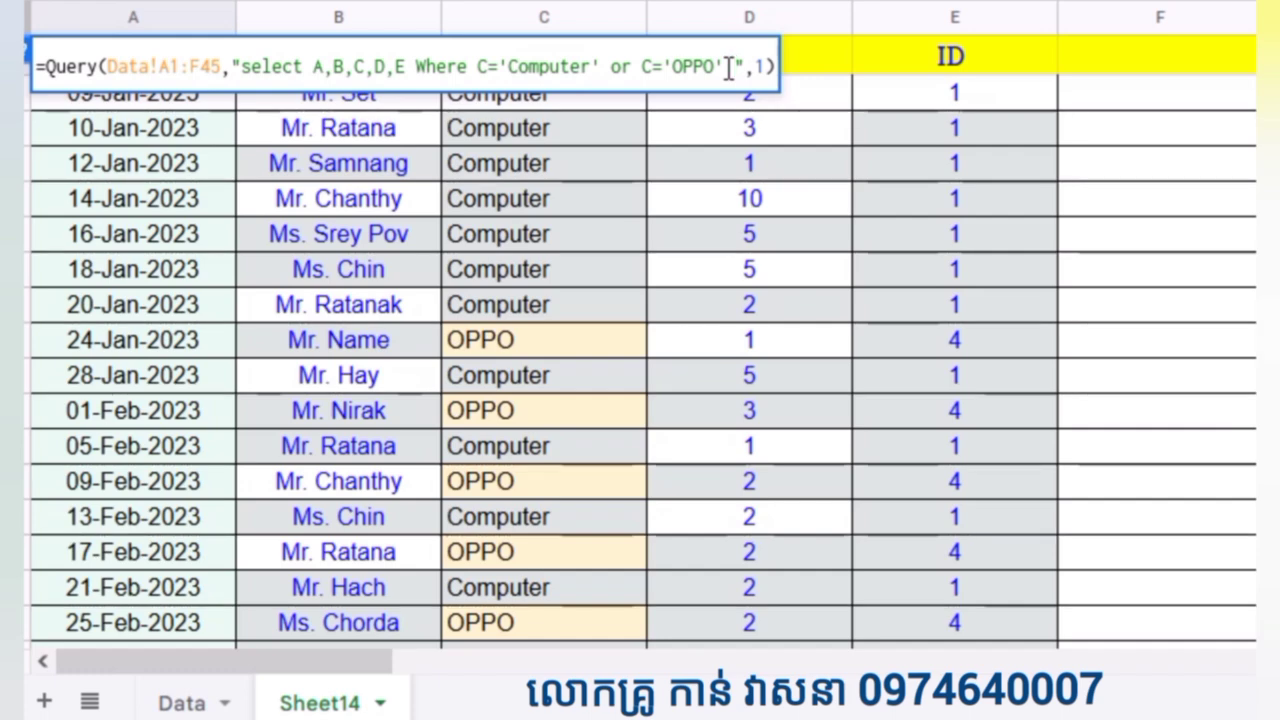
pyautogui.write(' and')
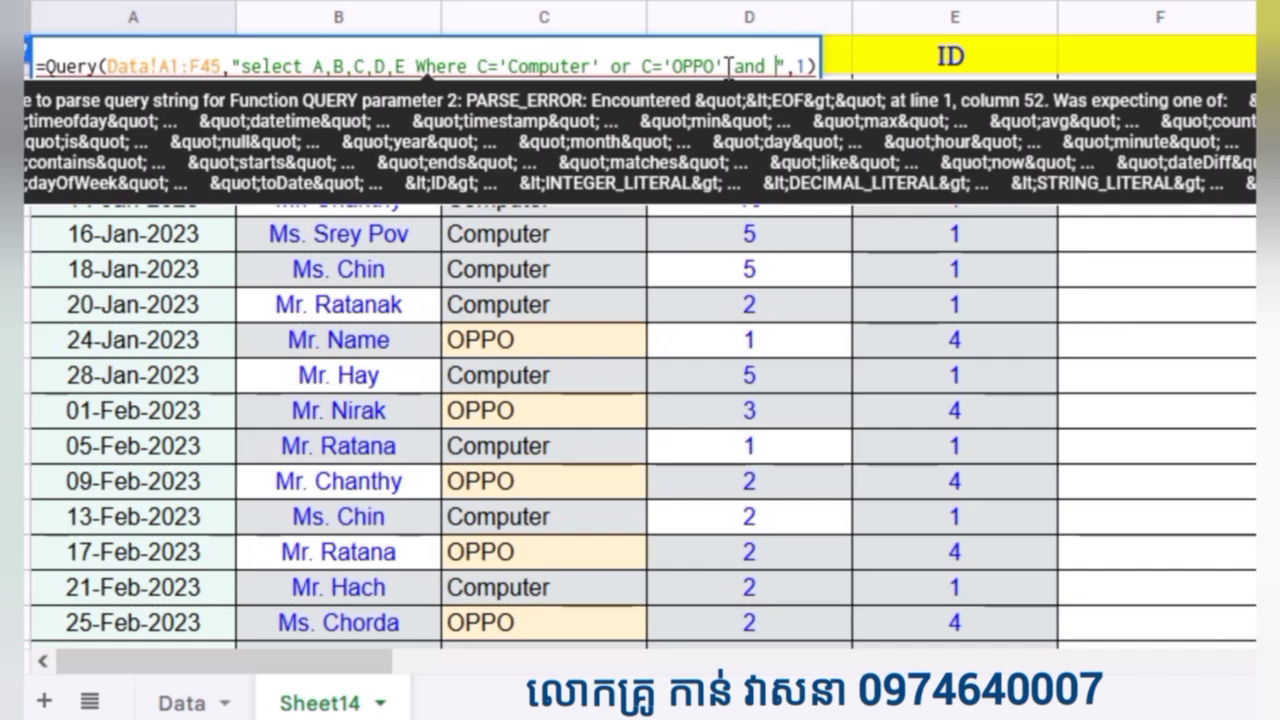
pyautogui.write('F')
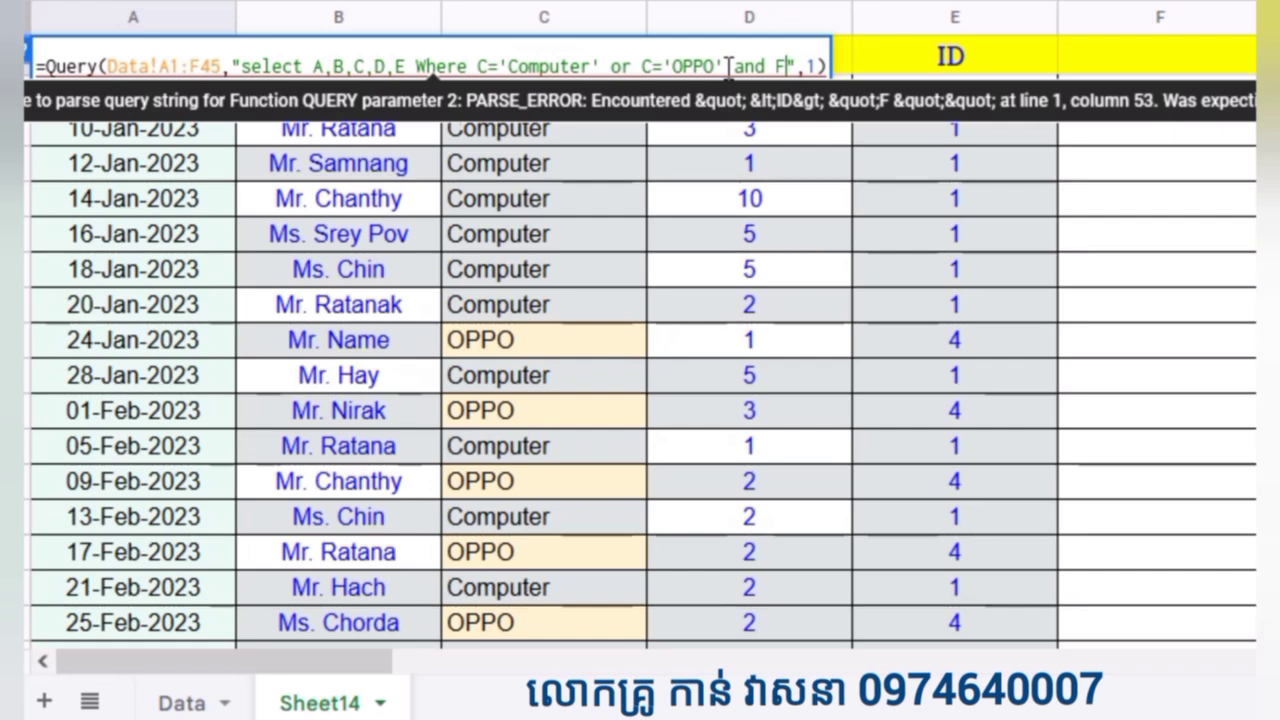
pyautogui.write('=')
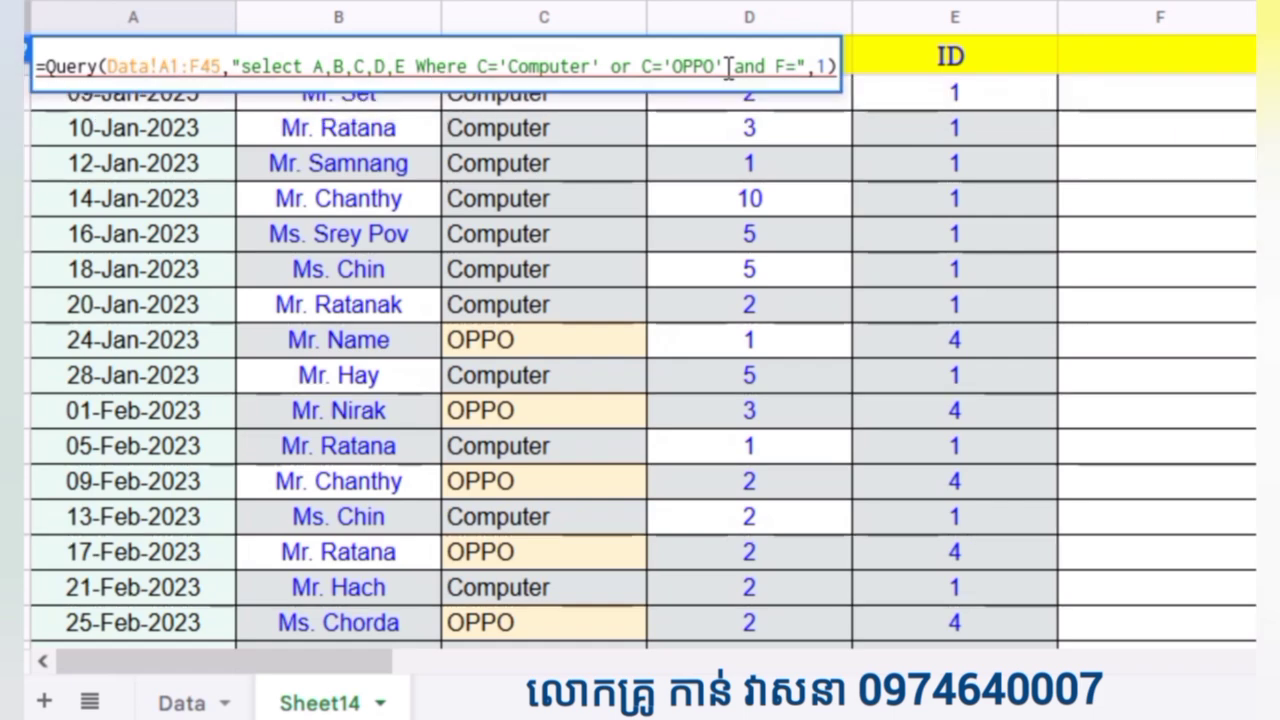
pyautogui.write('Feb')
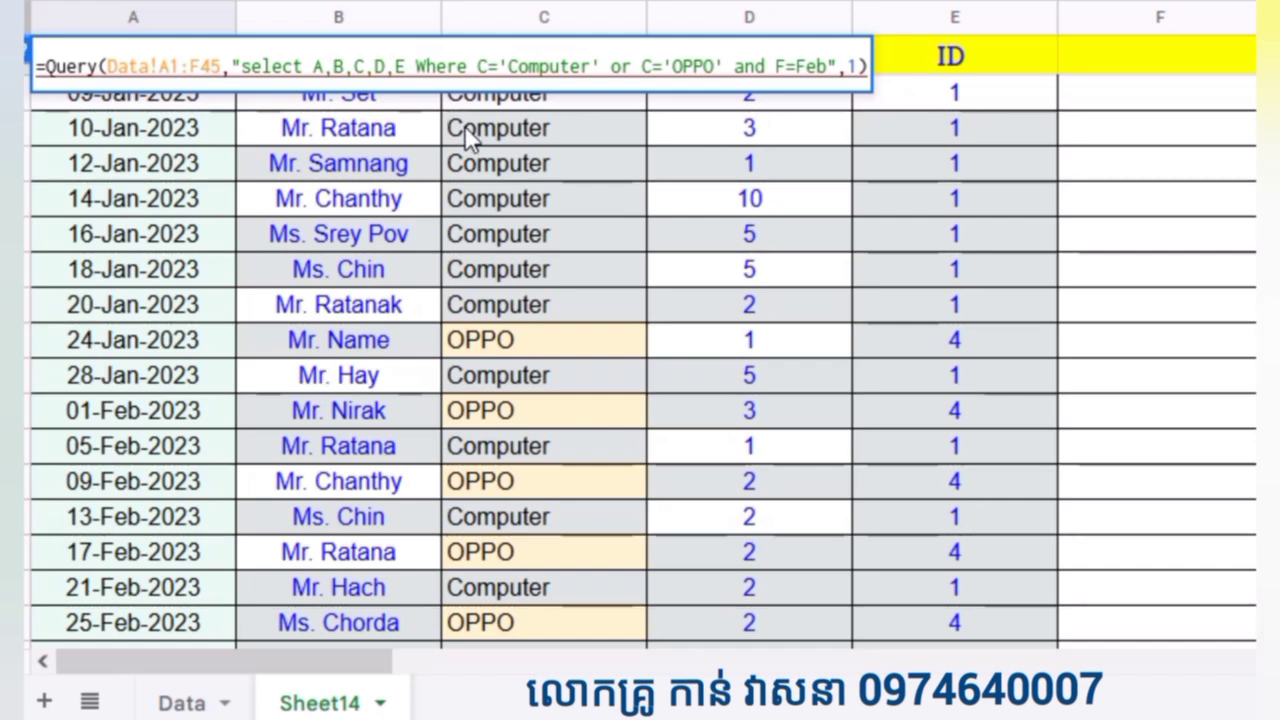
# - Add column F to the A1 query's select list, commit the formula, and check the month column on the Data sheet
pyautogui.write(',F')
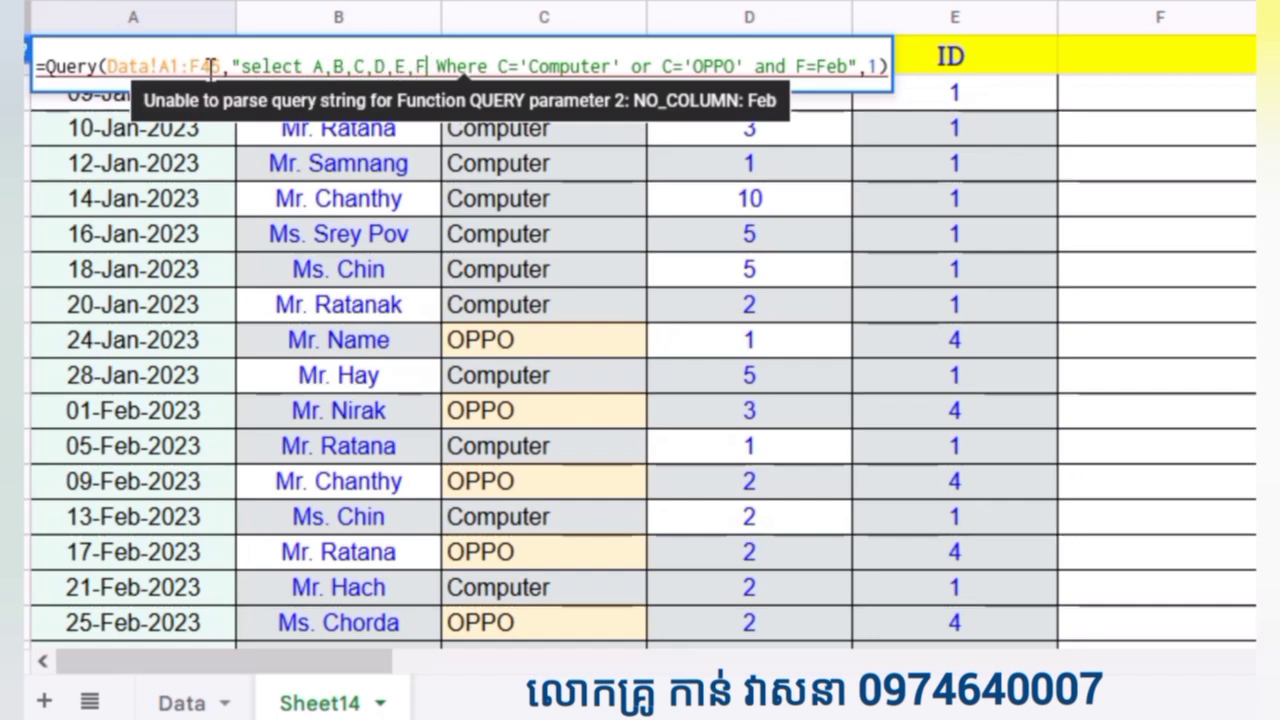
pyautogui.click(181, 702)
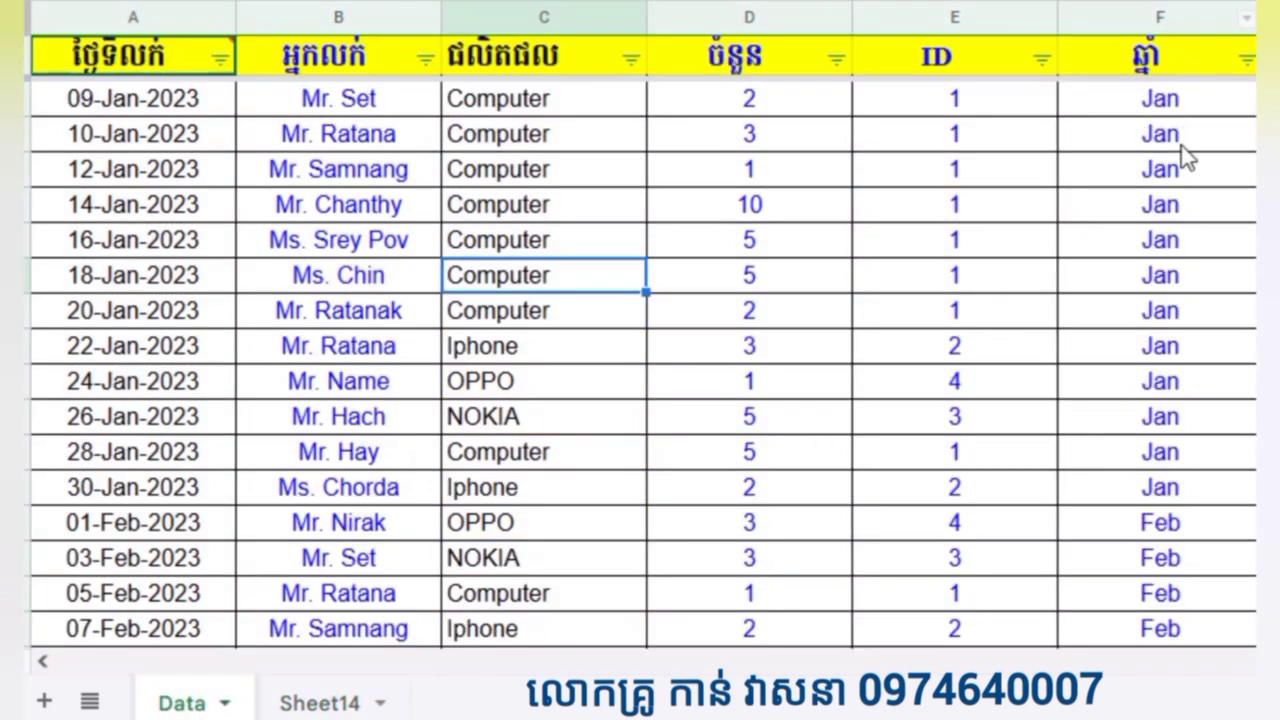
pyautogui.click(330, 700)
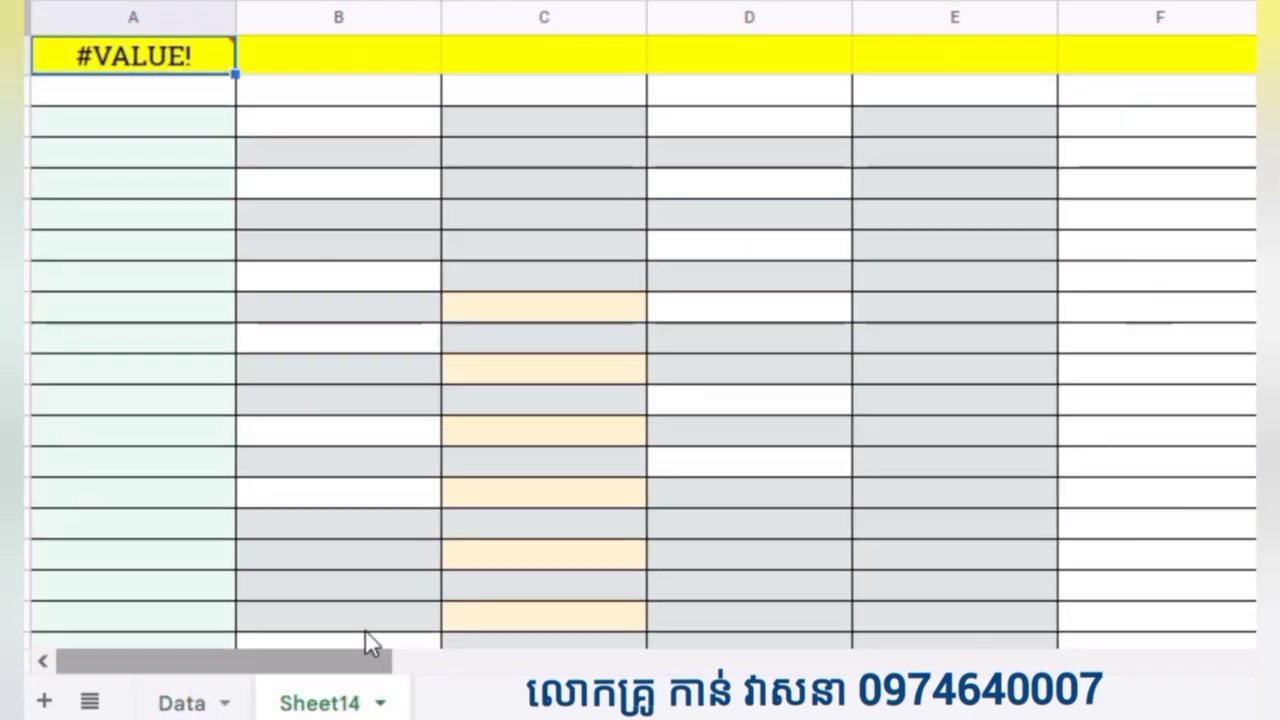
# - Remove the space between 'OPPO' and the and keyword in the A1 query and commit the formula
pyautogui.doubleClick(149, 60)
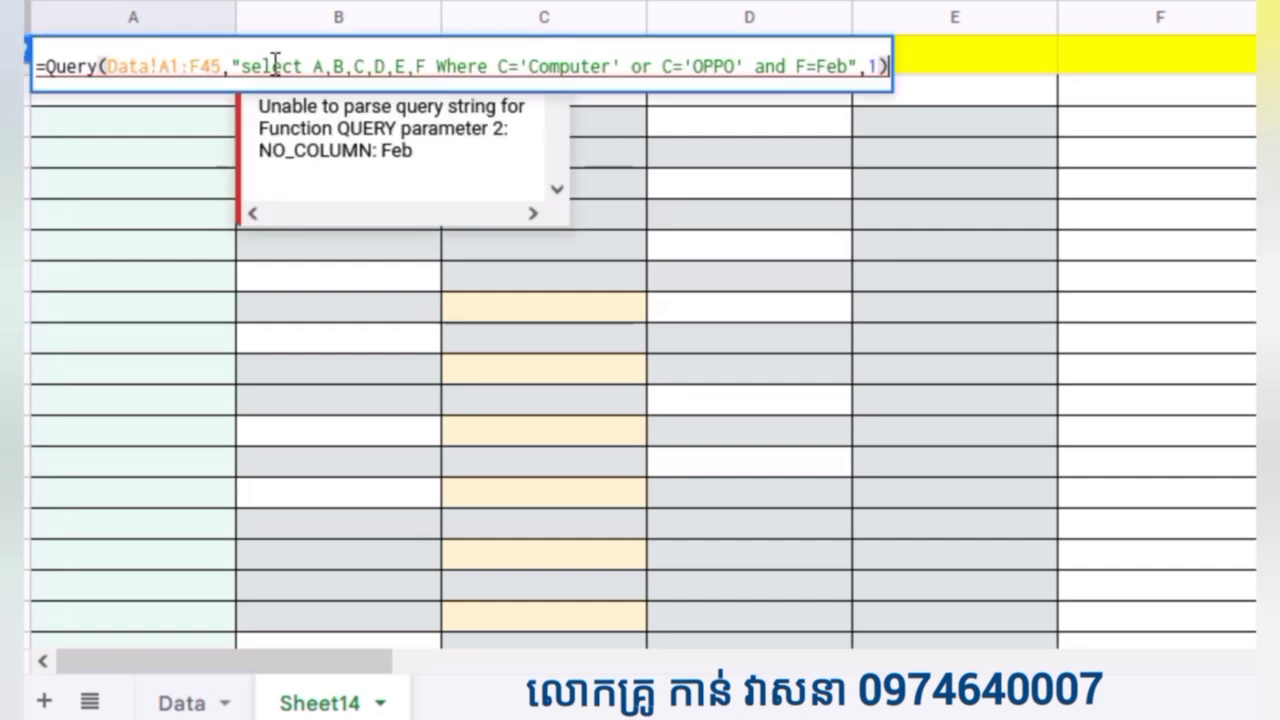
pyautogui.click(799, 67)
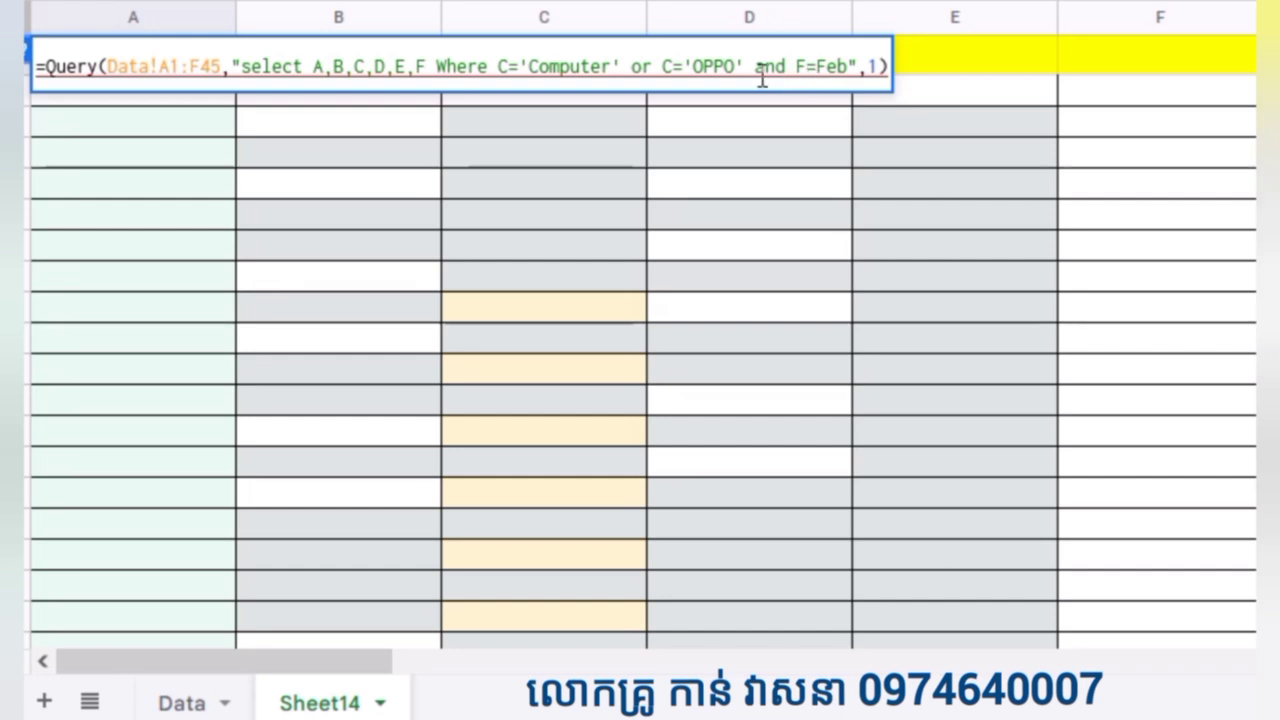
pyautogui.press('BackSpace')
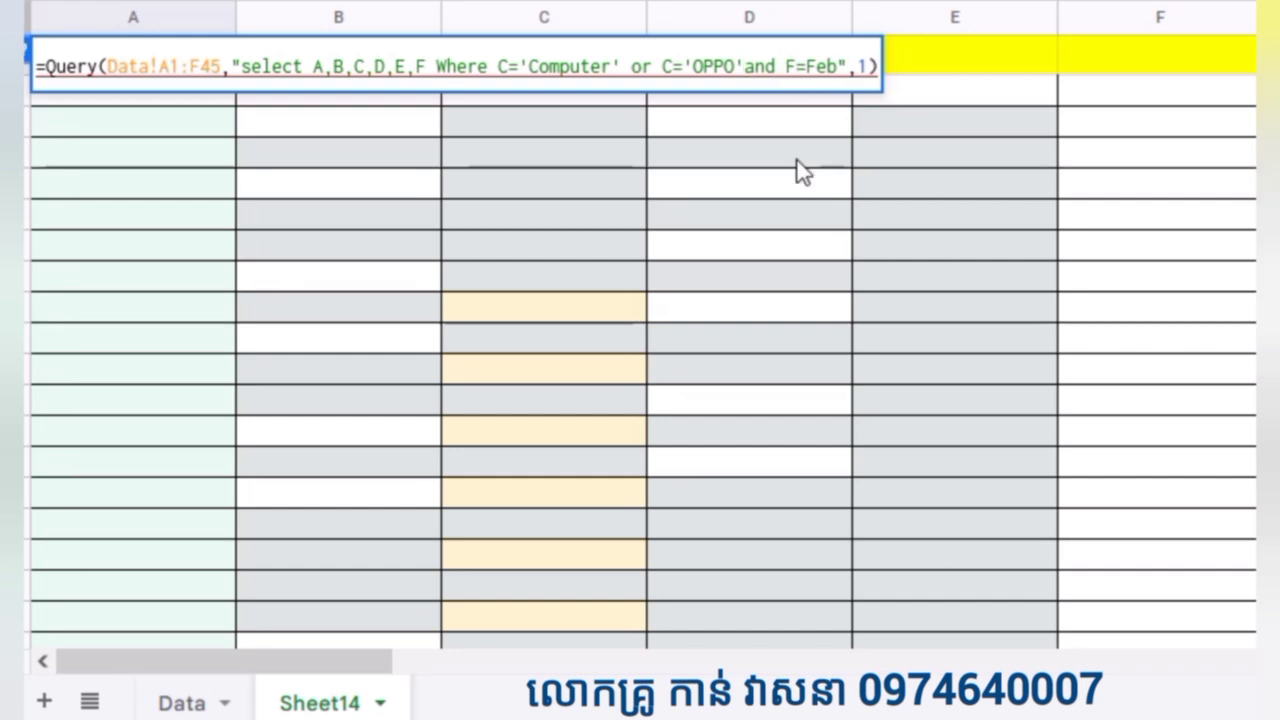
pyautogui.press('Return')
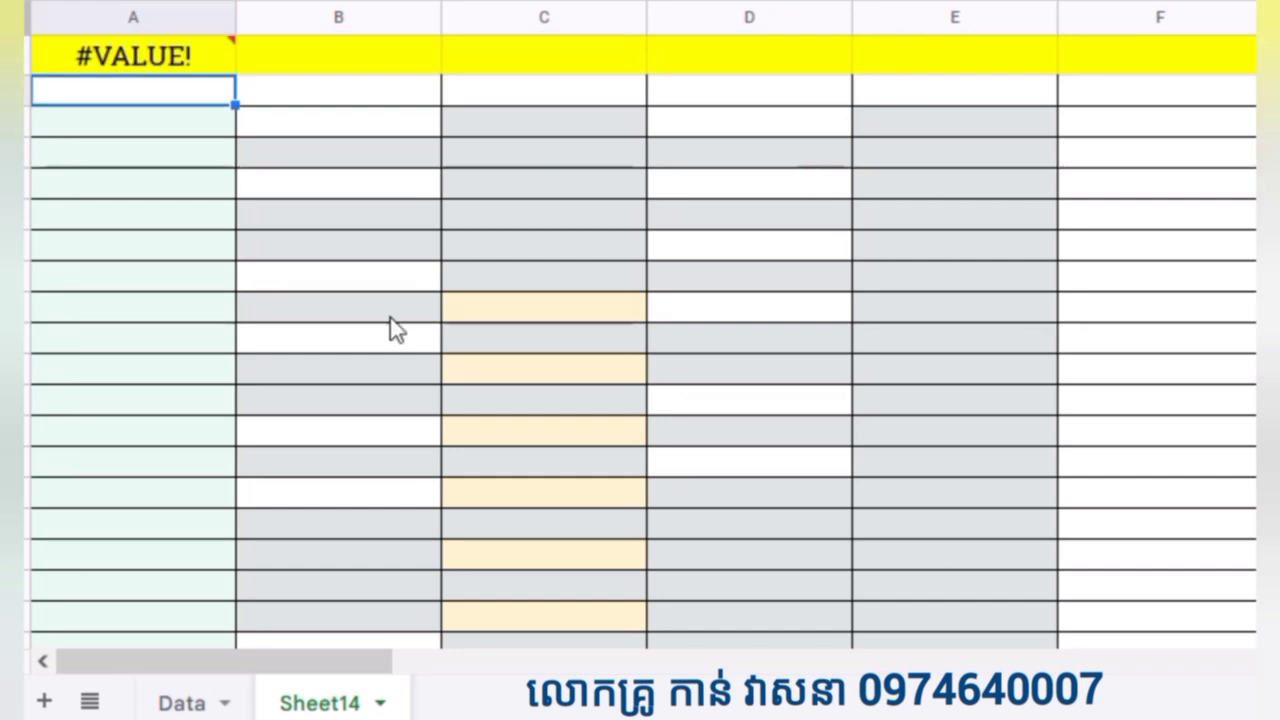
# - Reopen the A1 query formula for editing just before Feb in the F condition
pyautogui.doubleClick(140, 55)
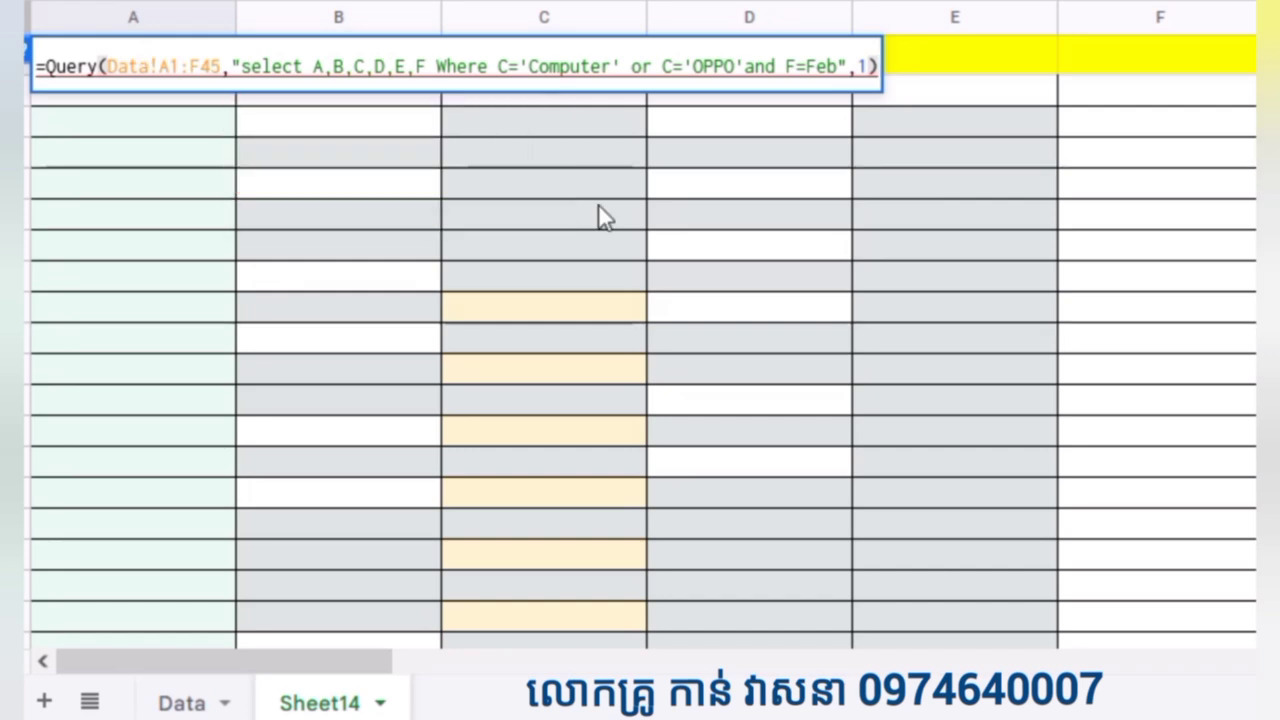
pyautogui.click(807, 66)
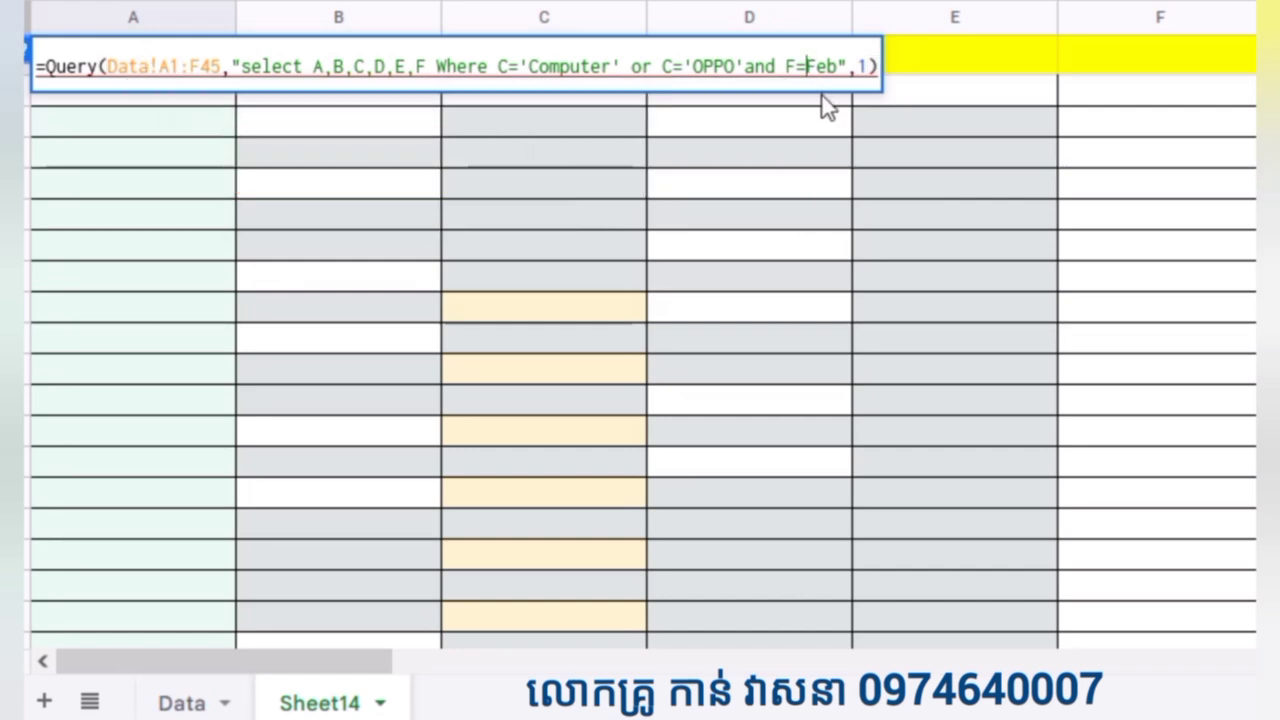